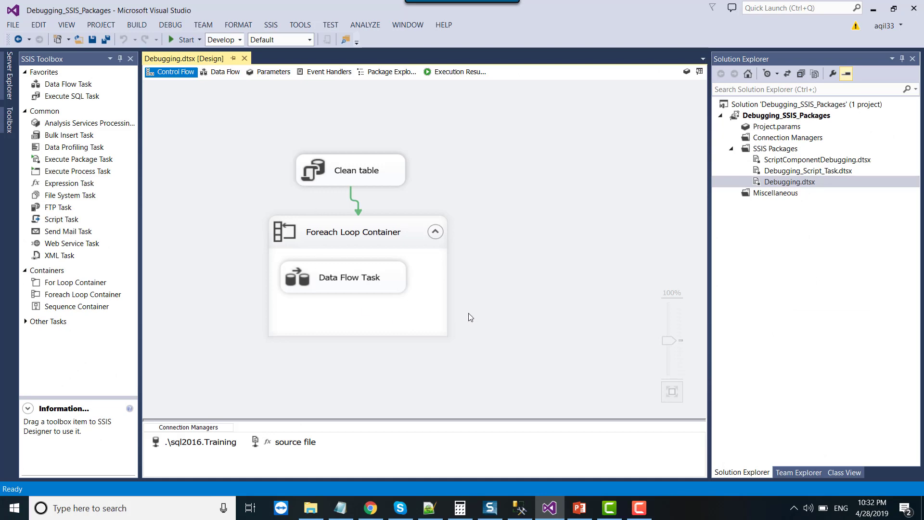
# Review the general settings and SQL statement configuration of the Clean table task, and close its editor
pyautogui.rightClick(370, 173)
pyautogui.click(389, 181)
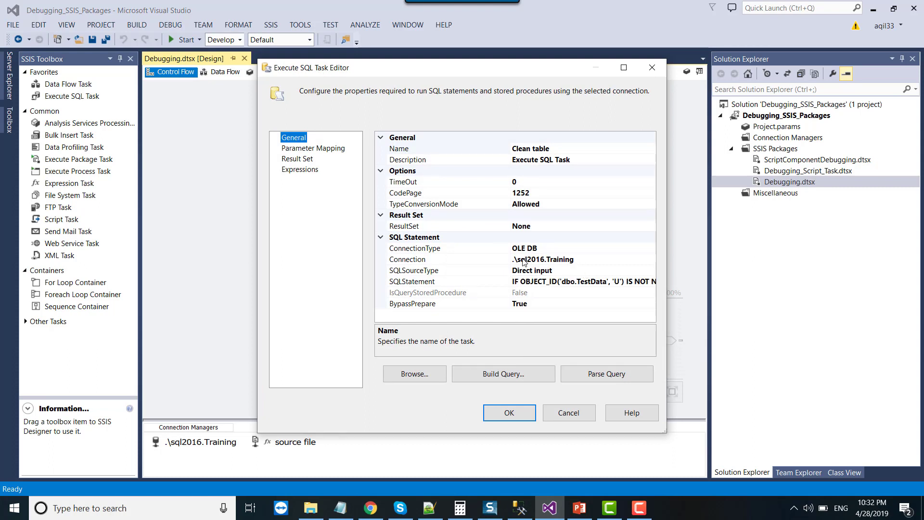
pyautogui.click(508, 413)
pyautogui.click(495, 321)
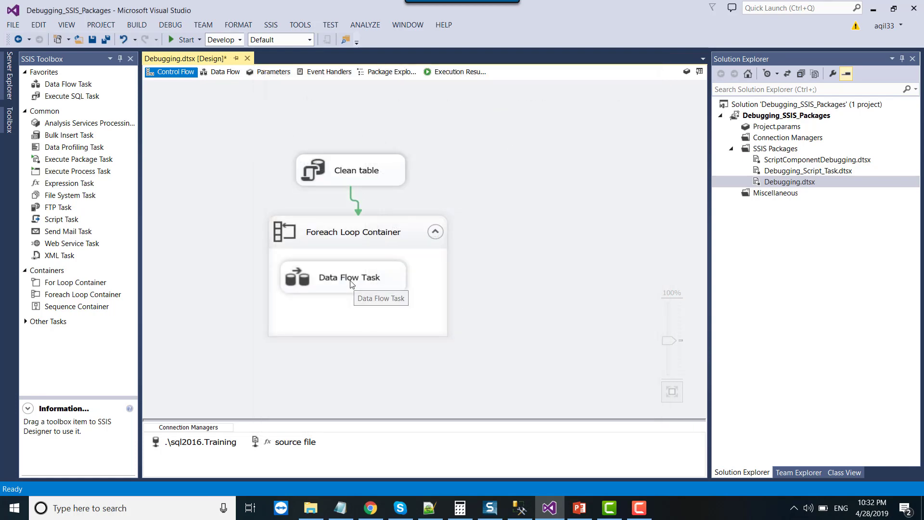
# Open the Data Flow Task inside the Foreach Loop Container to view its data flow
pyautogui.click(354, 284)
pyautogui.click(367, 234)
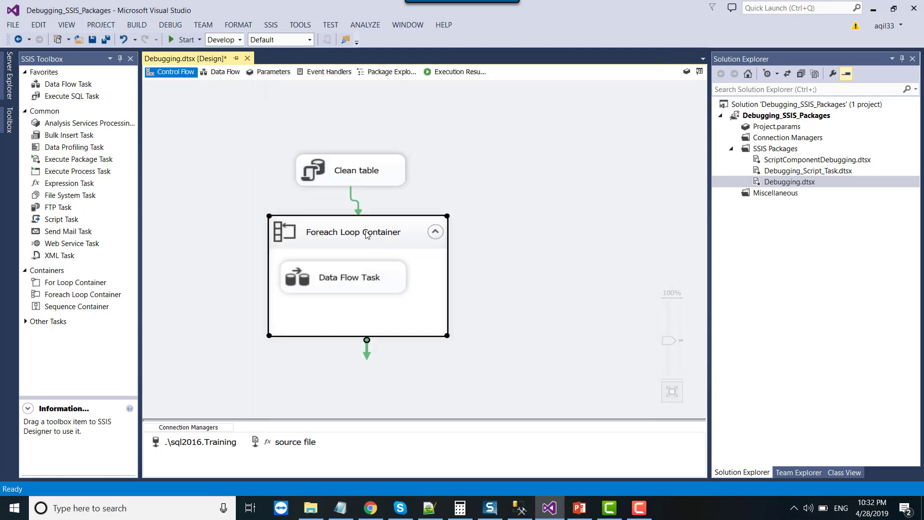
pyautogui.click(356, 284)
pyautogui.doubleClick(304, 283)
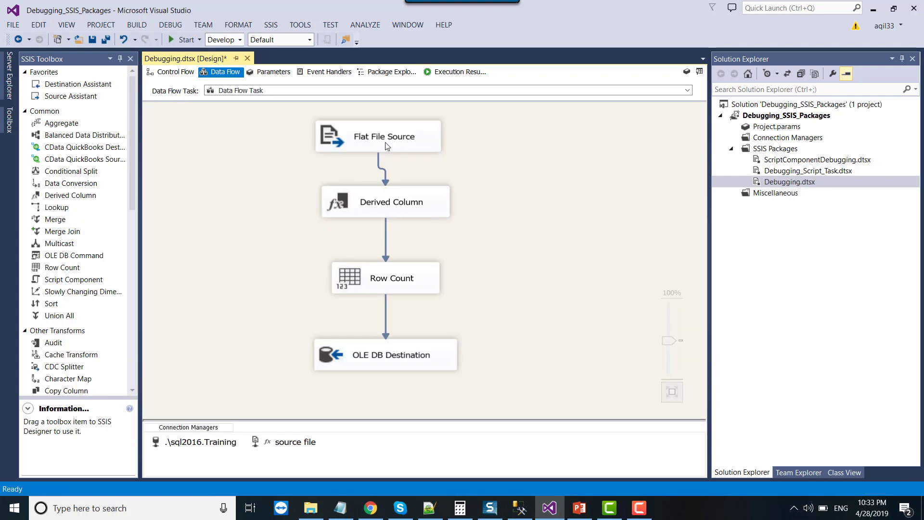
# Review the OLE DB Destination's connection and target table settings without changing them, and return to the control flow
pyautogui.click(389, 147)
pyautogui.click(390, 364)
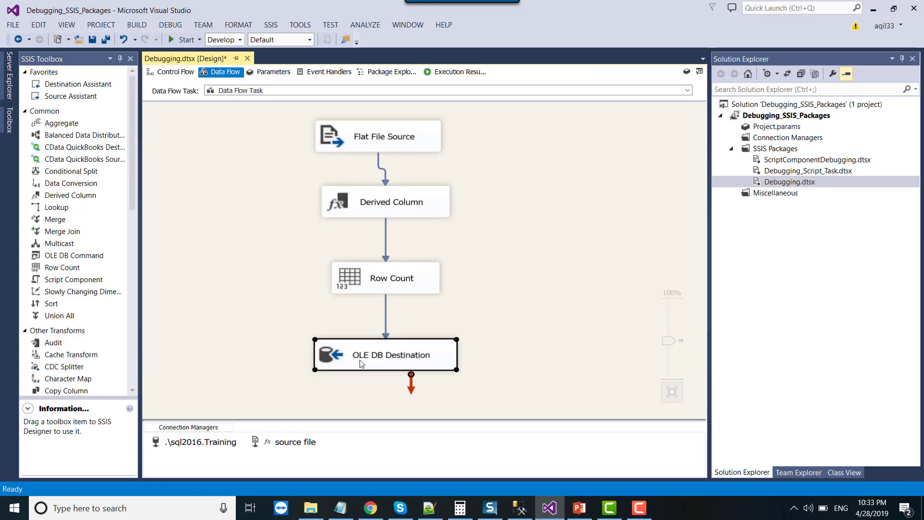
pyautogui.rightClick(336, 361)
pyautogui.click(377, 173)
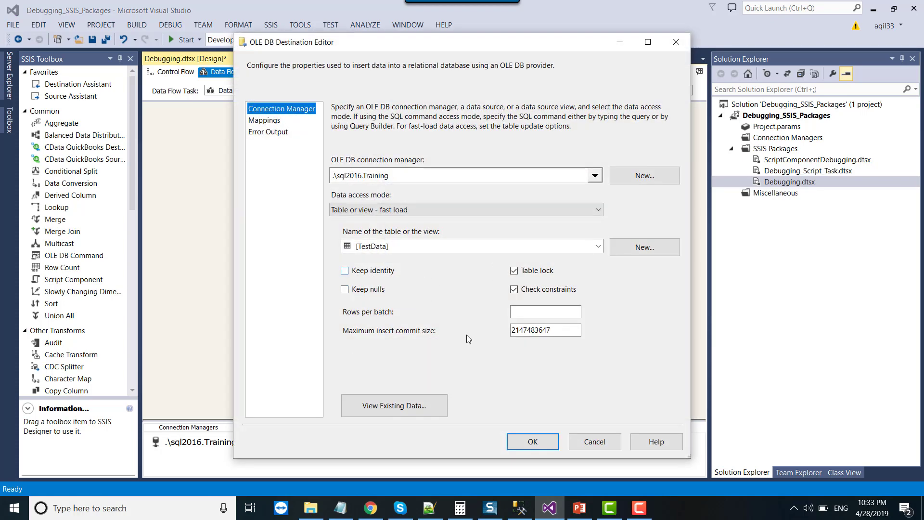
pyautogui.click(593, 441)
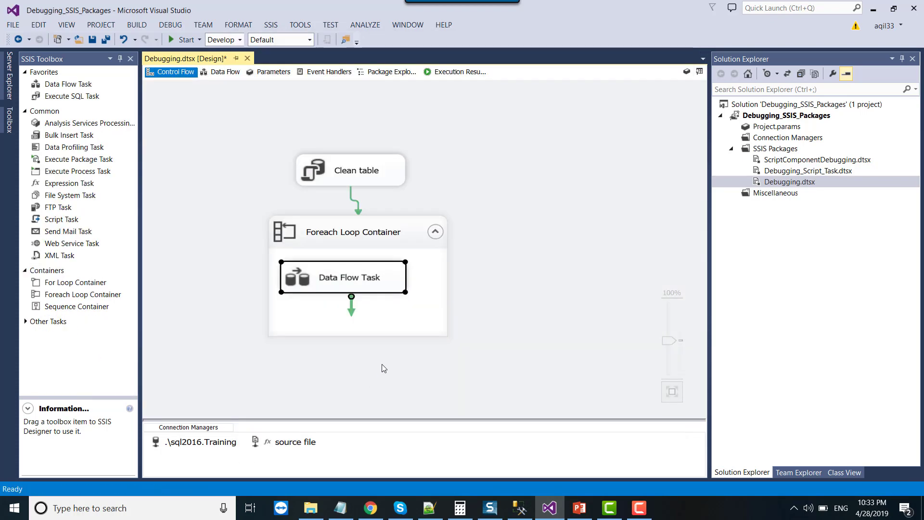
# Switch to File Explorer, view the contents of Customer_1.CSV from C:\Files in TextPad, and return to the package
pyautogui.click(310, 508)
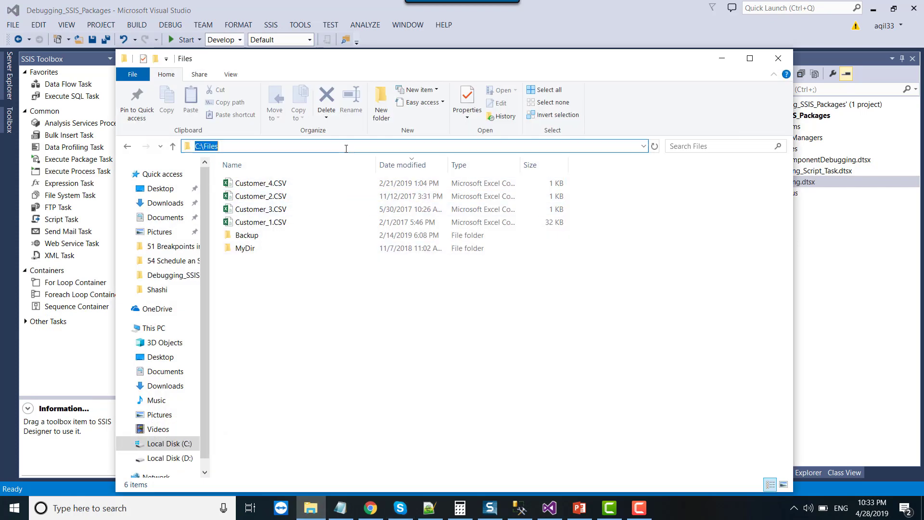
pyautogui.click(275, 196)
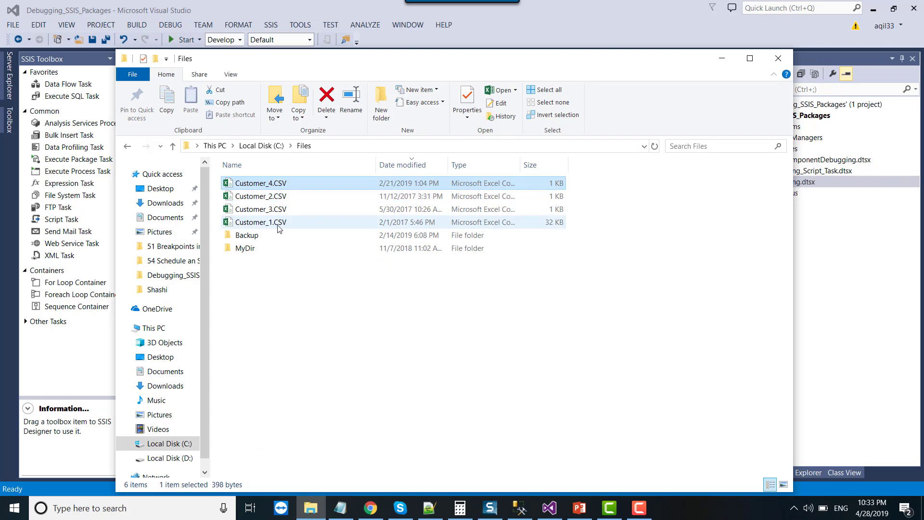
pyautogui.rightClick(273, 223)
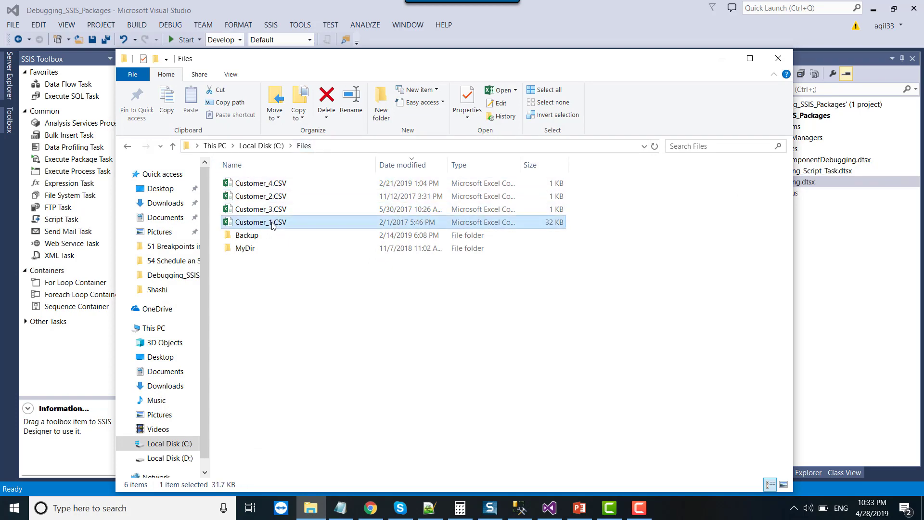
pyautogui.click(324, 309)
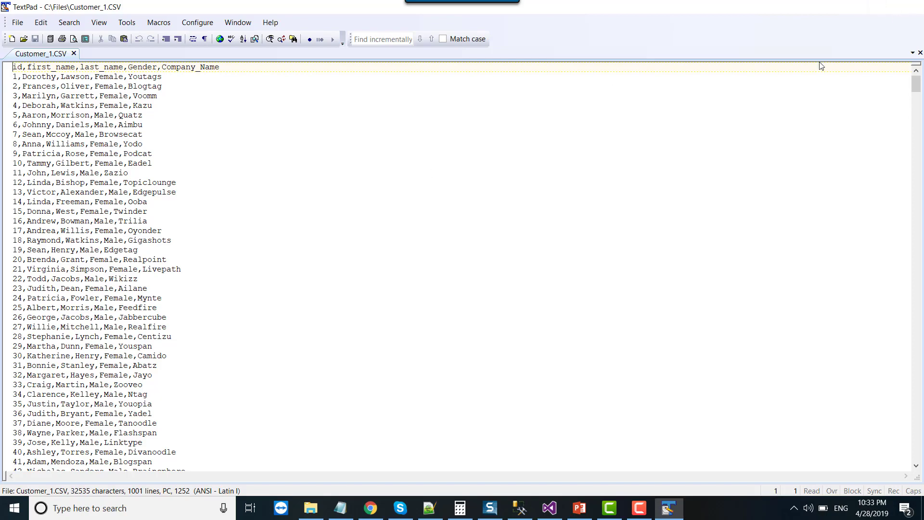
pyautogui.click(908, 7)
pyautogui.click(719, 63)
pyautogui.click(658, 177)
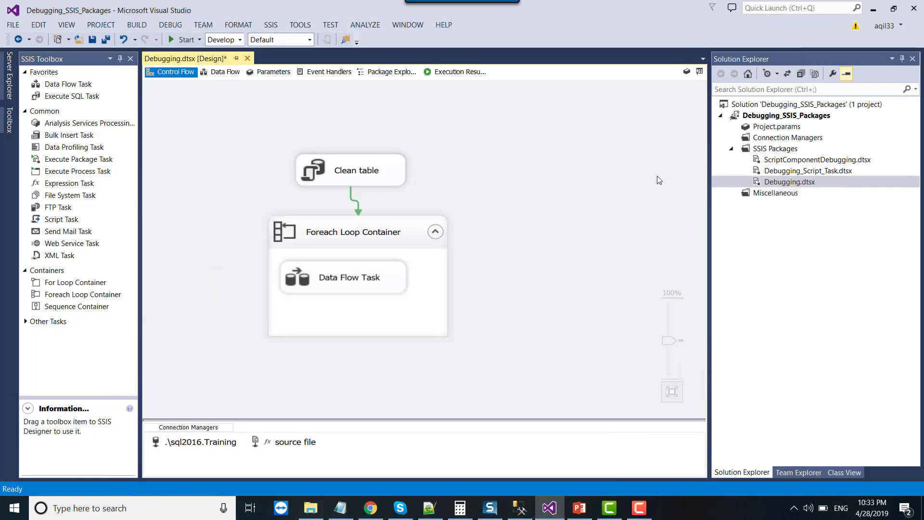
# Switch to SQL Server Management Studio and examine the dbo.TestData table in the Training database and its result columns
pyautogui.click(520, 507)
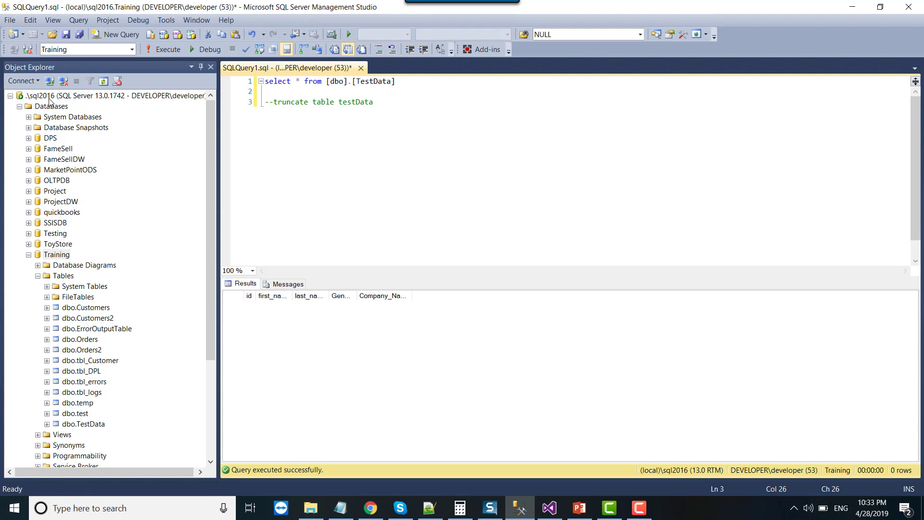
pyautogui.click(64, 255)
pyautogui.scroll(-1, 60, 272)
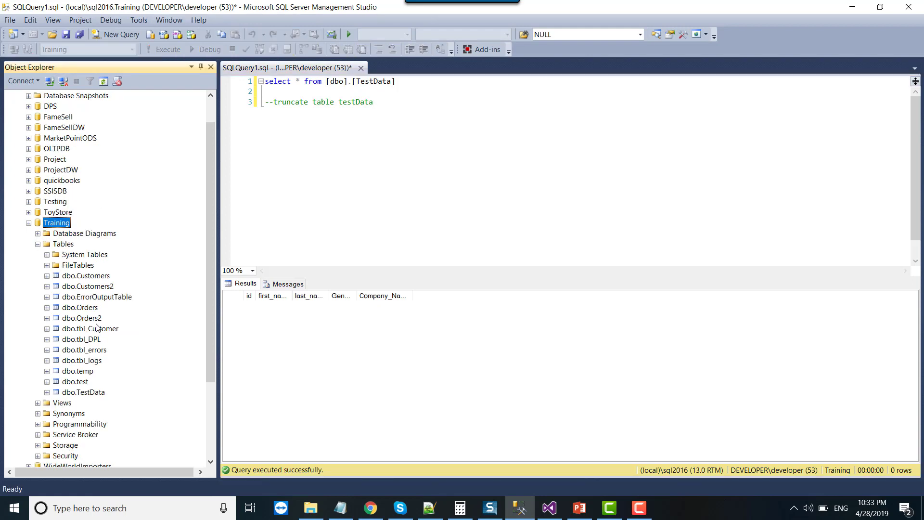
pyautogui.click(88, 396)
pyautogui.scroll(1, 89, 401)
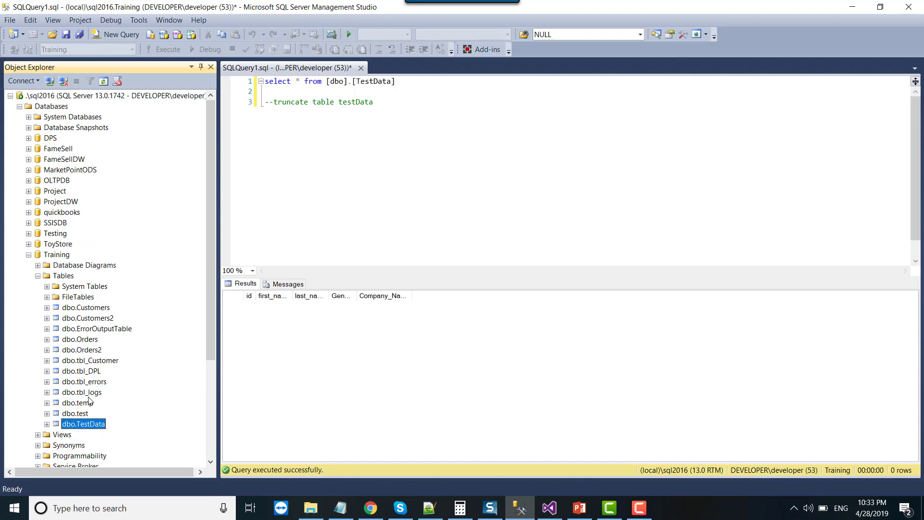
pyautogui.click(354, 245)
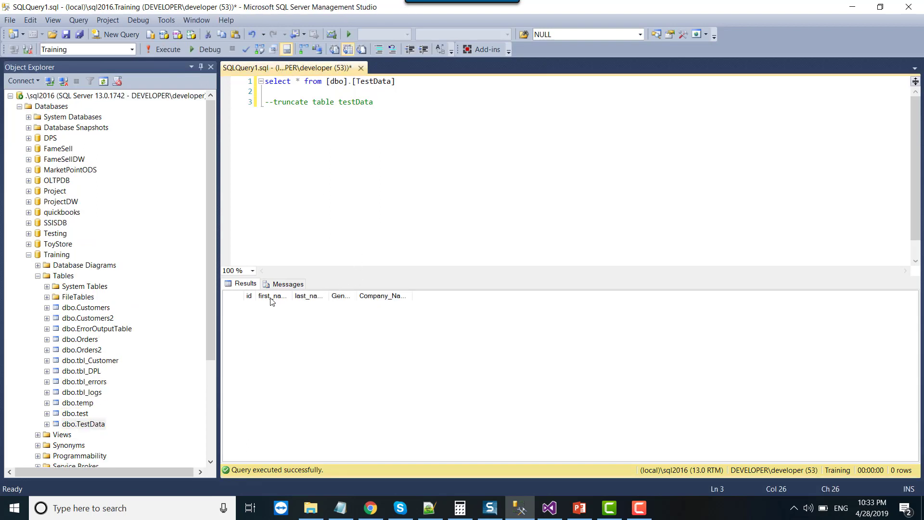
pyautogui.moveTo(291, 292); pyautogui.dragTo(402, 295)
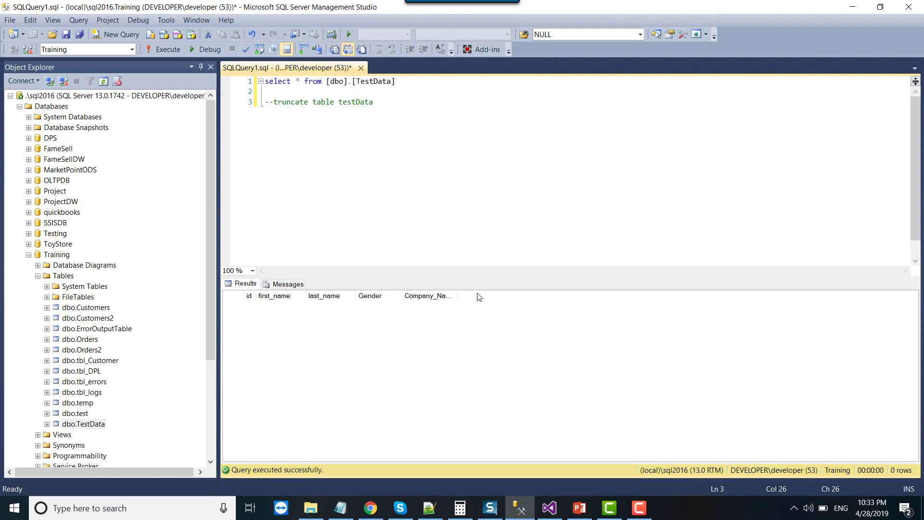
pyautogui.moveTo(459, 295); pyautogui.dragTo(482, 287)
# Switch back to Visual Studio, execute the Debugging.dtsx package, and stop debugging once it has finished
pyautogui.click(549, 508)
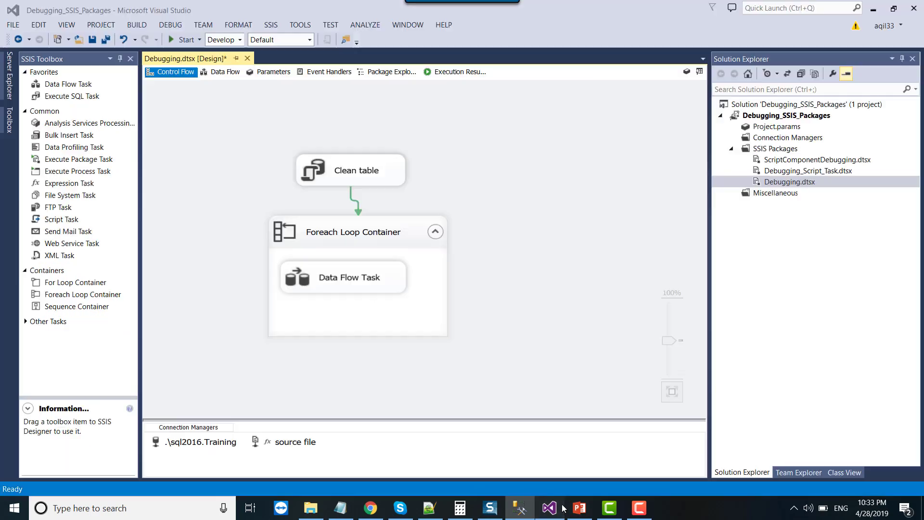
pyautogui.rightClick(775, 185)
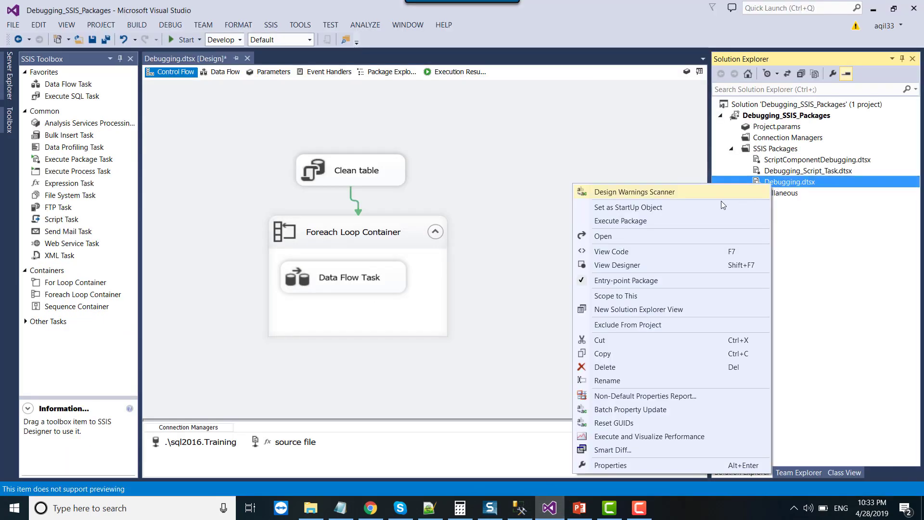
pyautogui.click(661, 218)
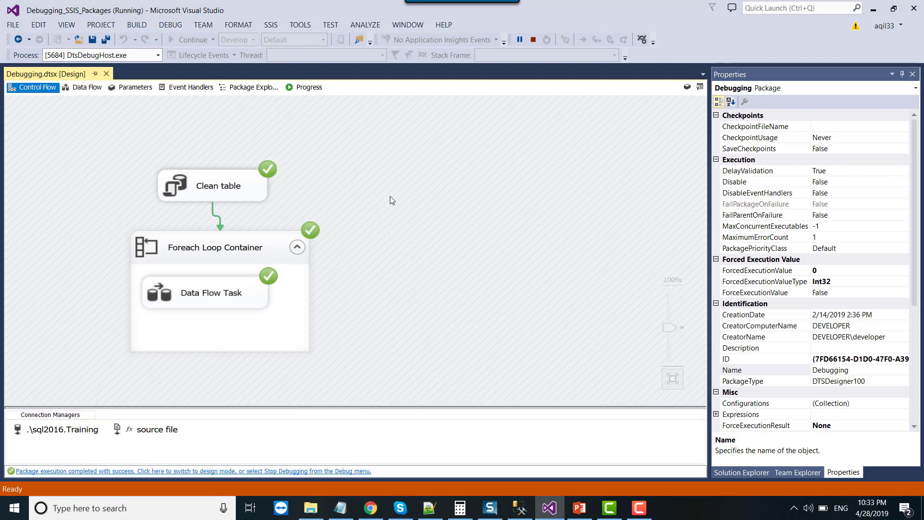
pyautogui.click(533, 39)
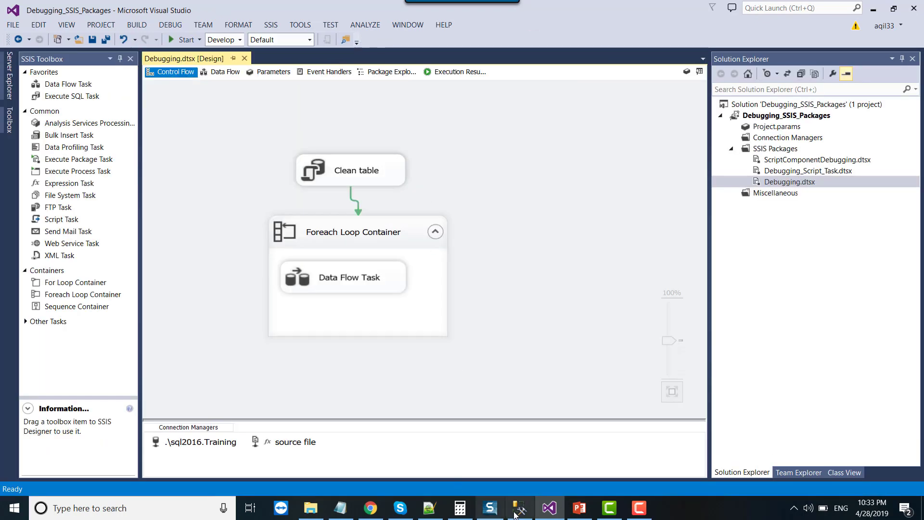
# Switch to SQL Server Management Studio, rerun the select query on TestData, and look through the loaded rows
pyautogui.click(520, 507)
pyautogui.click(330, 115)
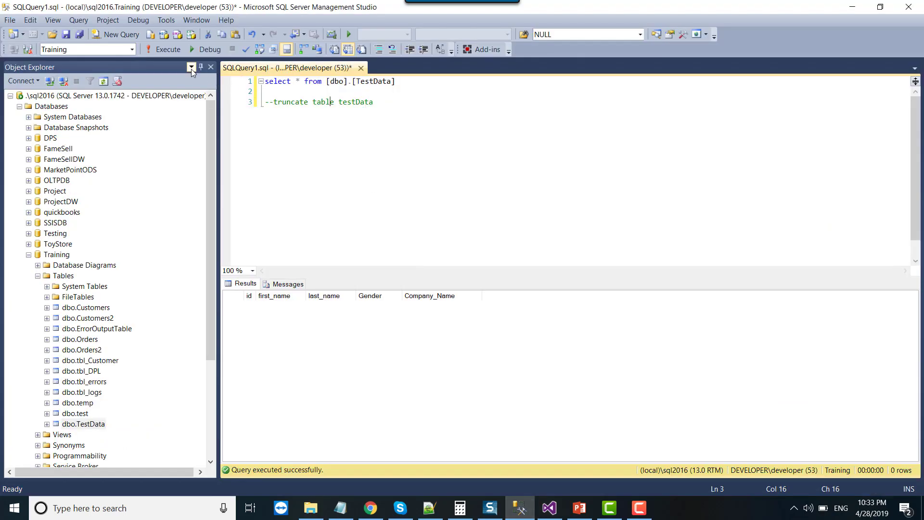
pyautogui.click(170, 50)
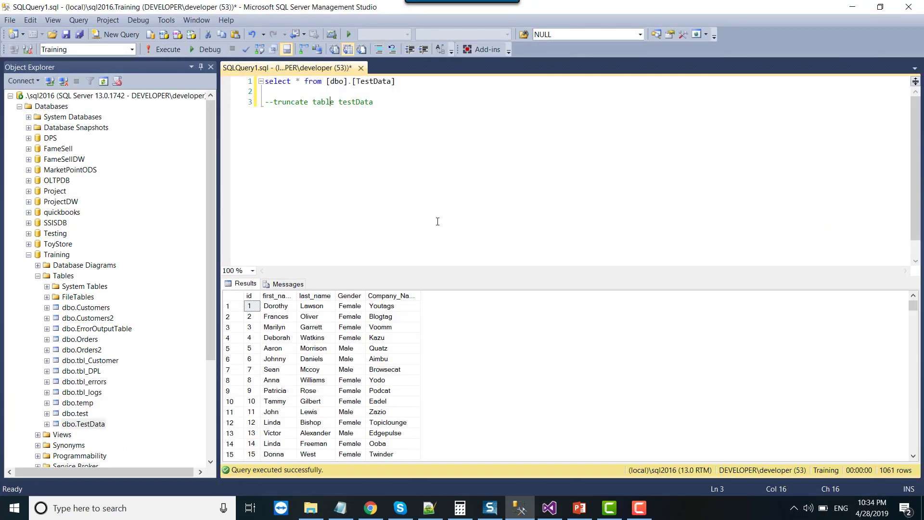
pyautogui.click(358, 317)
pyautogui.scroll(-8, 381, 327)
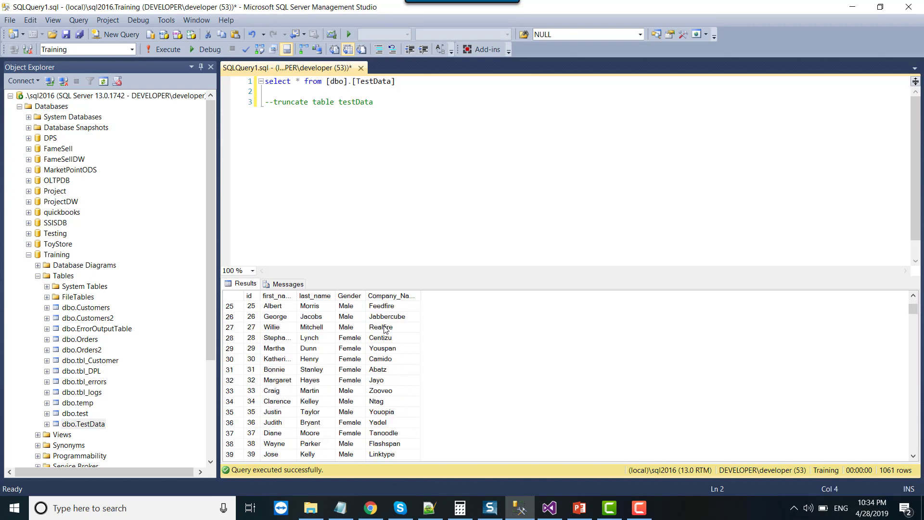
# Run only the commented "truncate table testData" statement to empty the table, and rerun the select query
pyautogui.click(363, 144)
pyautogui.moveTo(274, 101); pyautogui.dragTo(374, 102)
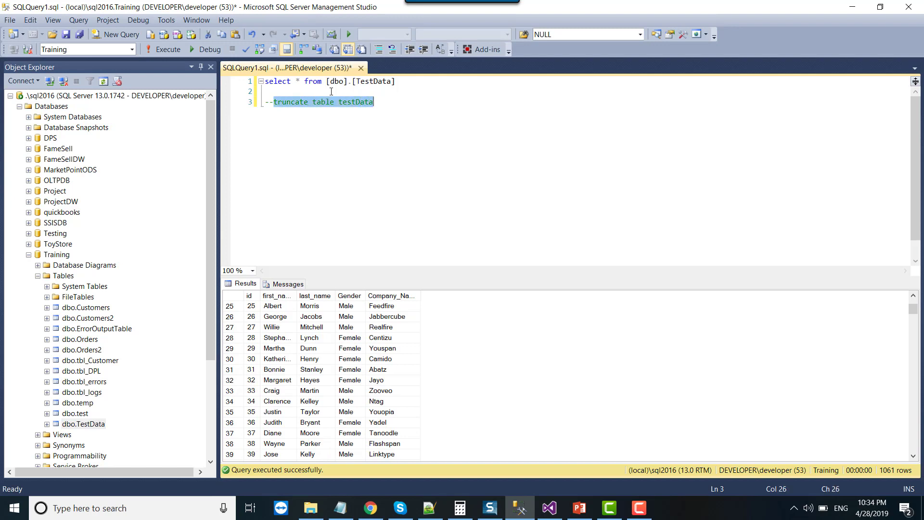
pyautogui.click(172, 50)
pyautogui.click(371, 102)
pyautogui.click(164, 52)
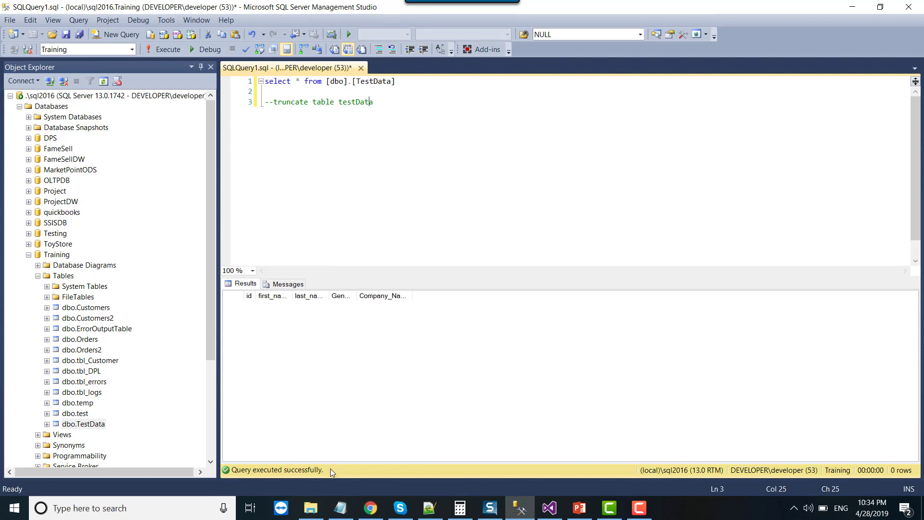
# Switch back to Visual Studio and open the folder containing the Debugging.dtsx package
pyautogui.click(549, 508)
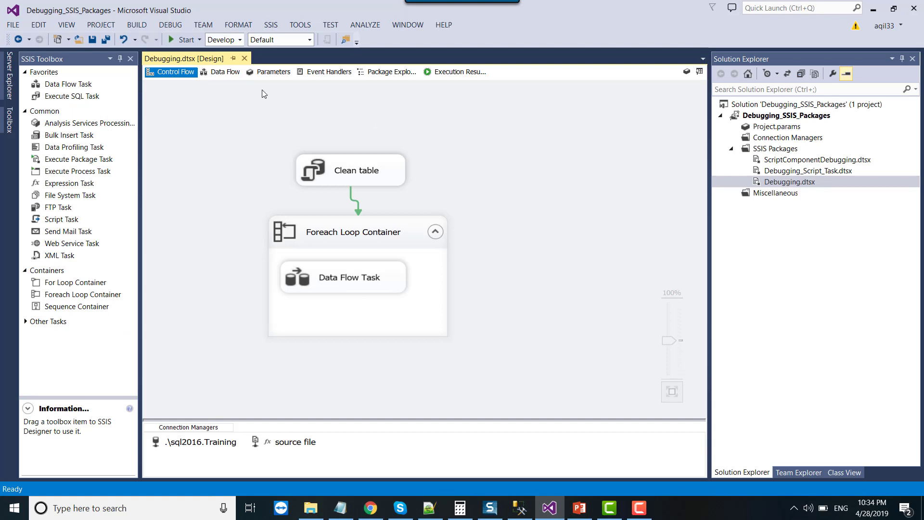
pyautogui.rightClick(211, 63)
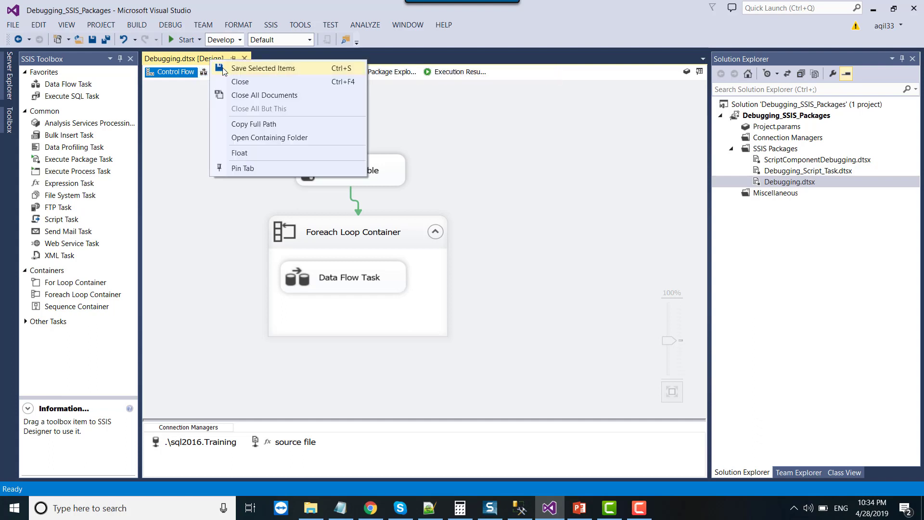
pyautogui.click(266, 139)
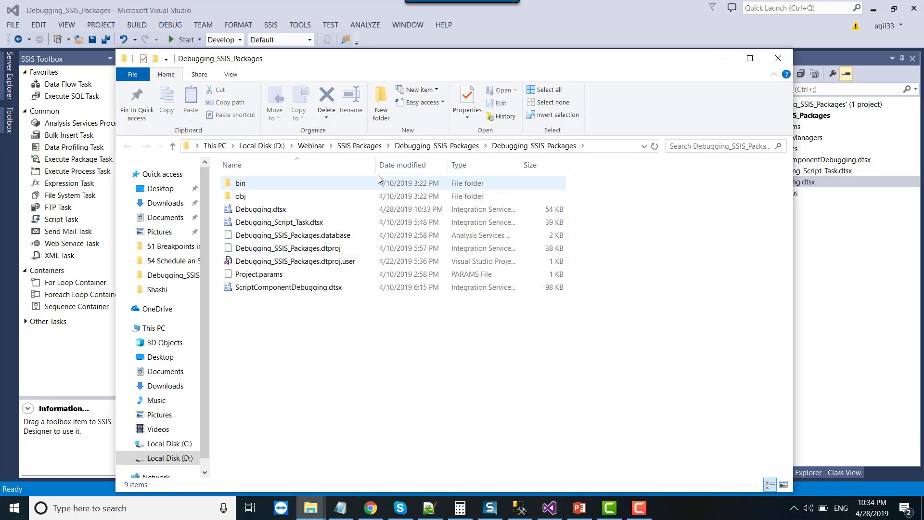
# Create a new text document in the package folder and name it RunPackage.bat, accepting the extension change
pyautogui.rightClick(350, 340)
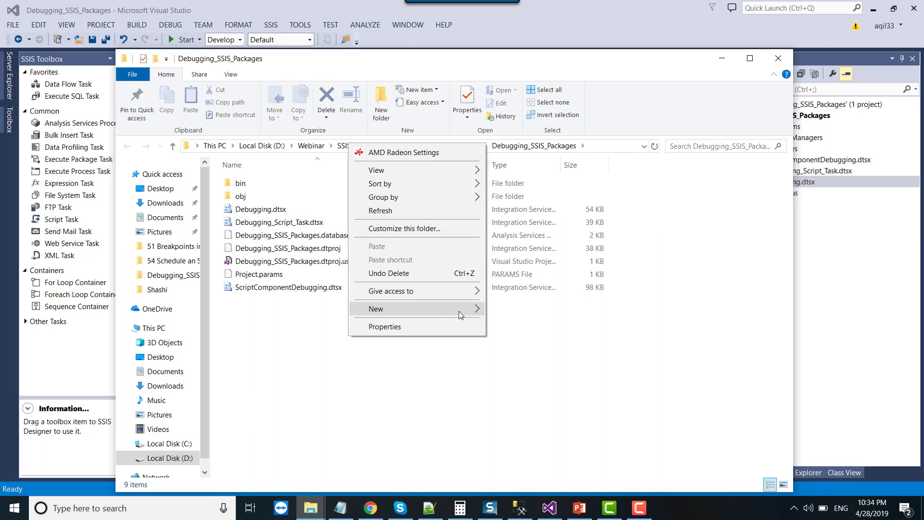
pyautogui.moveTo(458, 311)
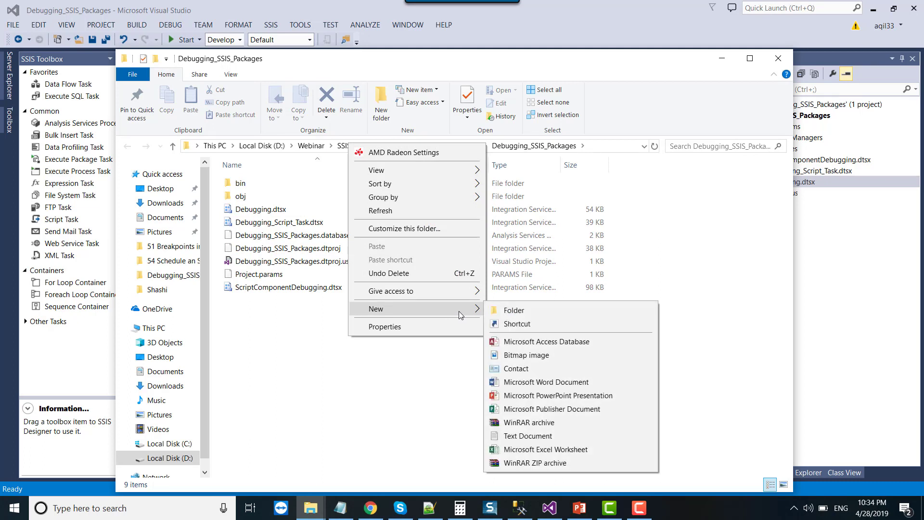
pyautogui.click(532, 436)
pyautogui.write('Run')
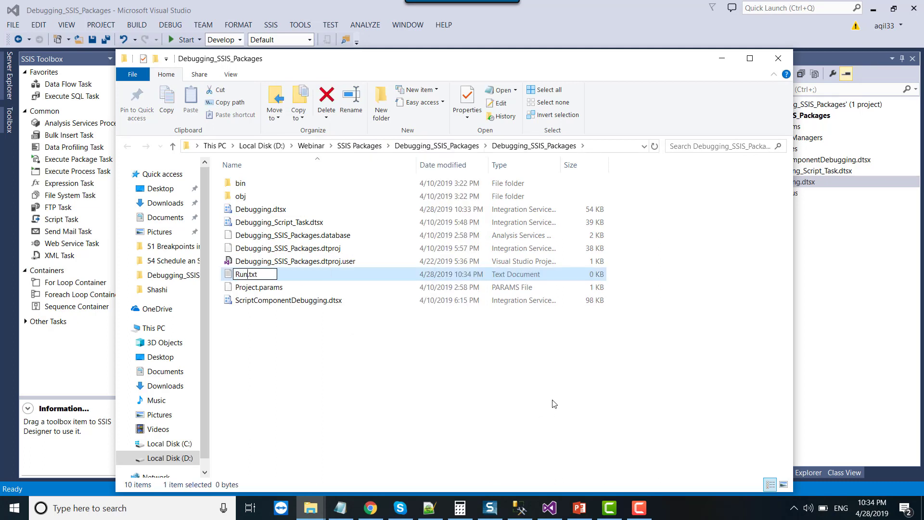
pyautogui.write('Package.')
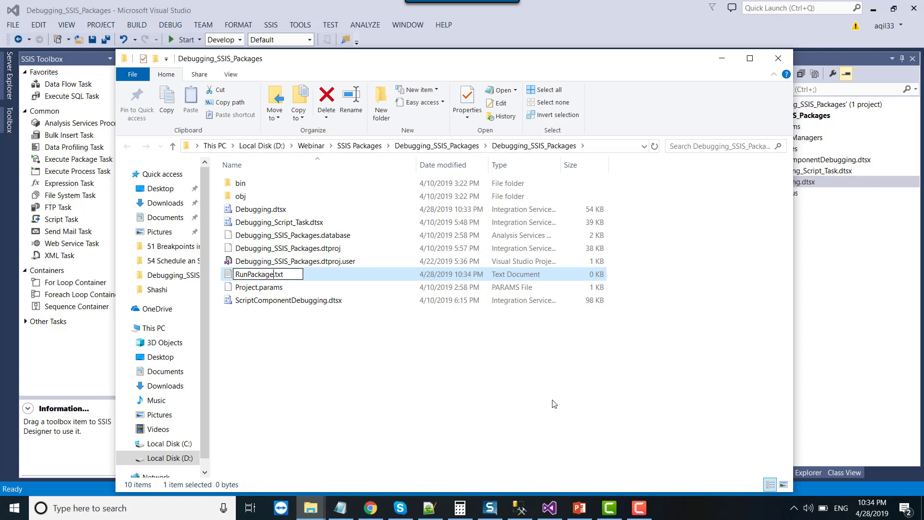
pyautogui.write('bat')
pyautogui.press('Return')
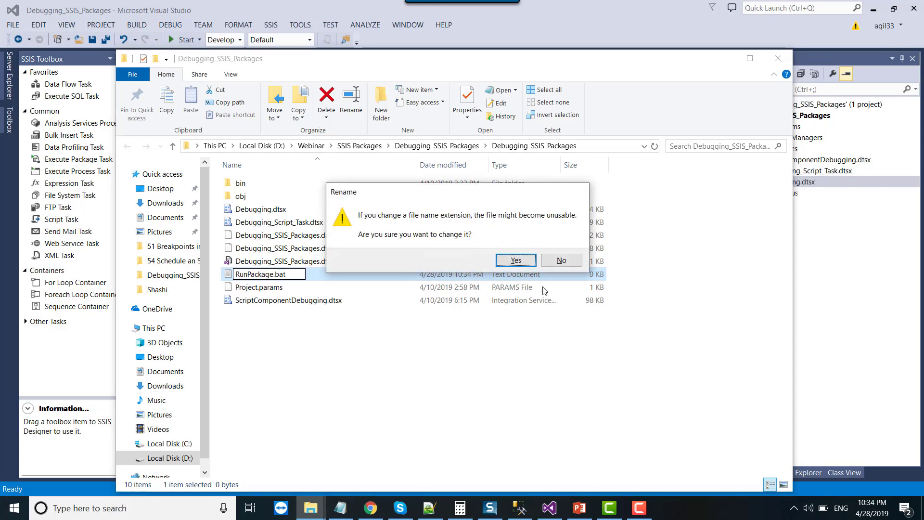
pyautogui.click(515, 260)
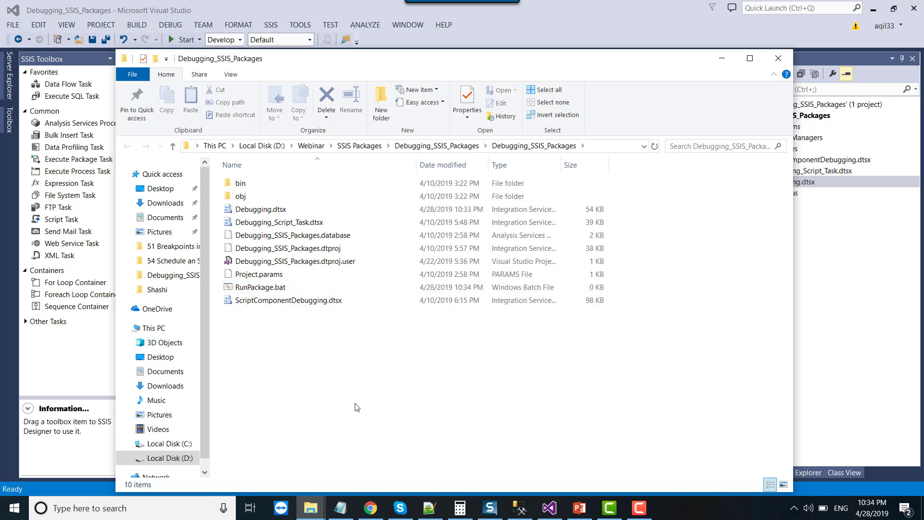
# Open a second File Explorer window and browse to C:\Program Files\Microsoft SQL Server
pyautogui.press('super+e')
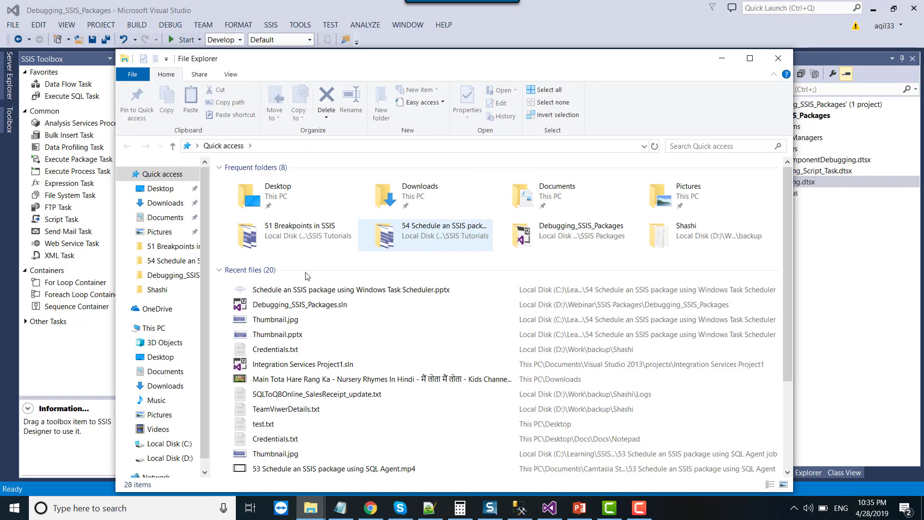
pyautogui.click(170, 443)
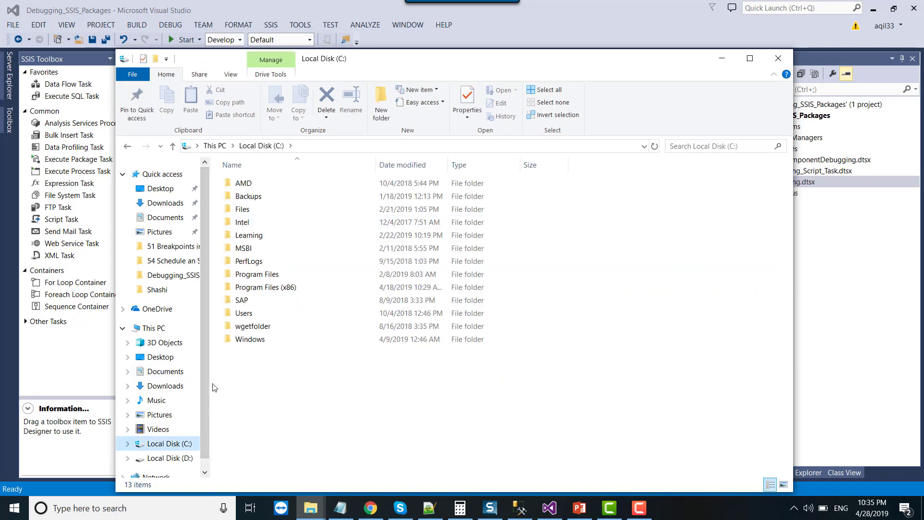
pyautogui.doubleClick(259, 273)
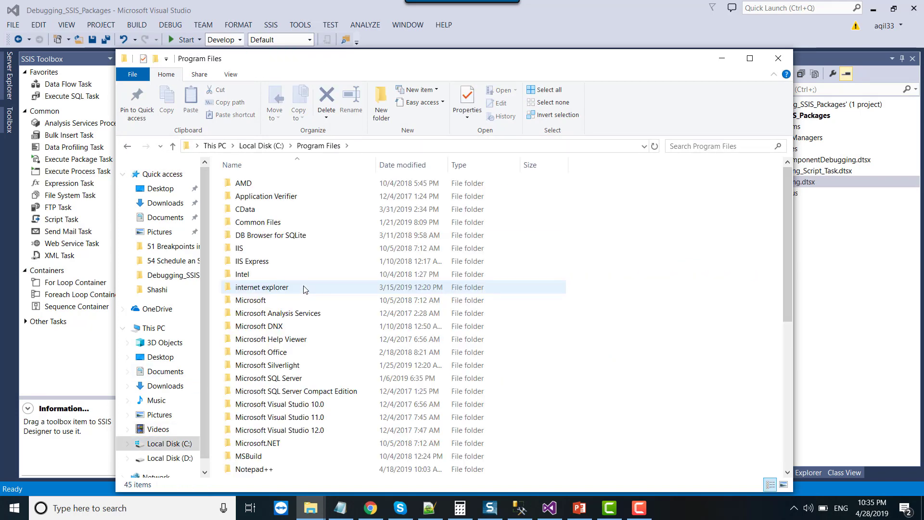
pyautogui.press('Down')
pyautogui.press('Down')
pyautogui.press('Down')
pyautogui.press('Down')
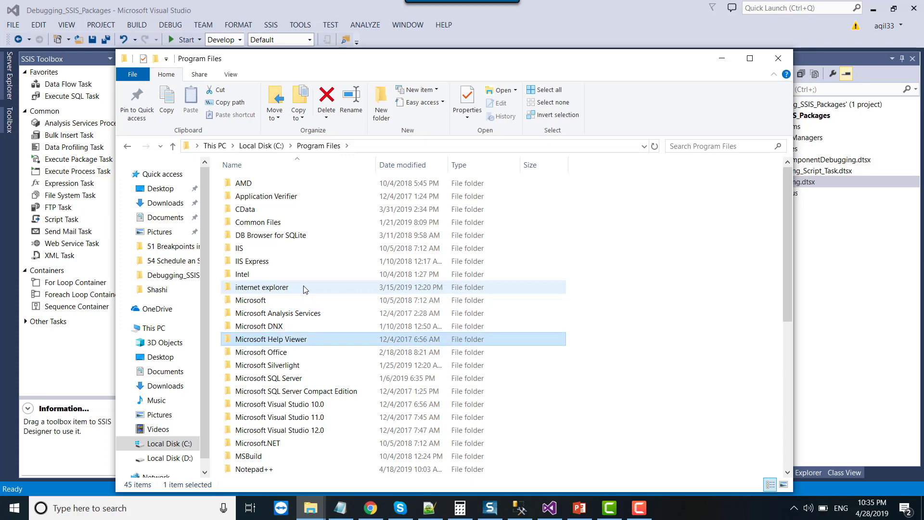
pyautogui.press('Down')
pyautogui.press('Down')
pyautogui.press('Down')
pyautogui.press('Return')
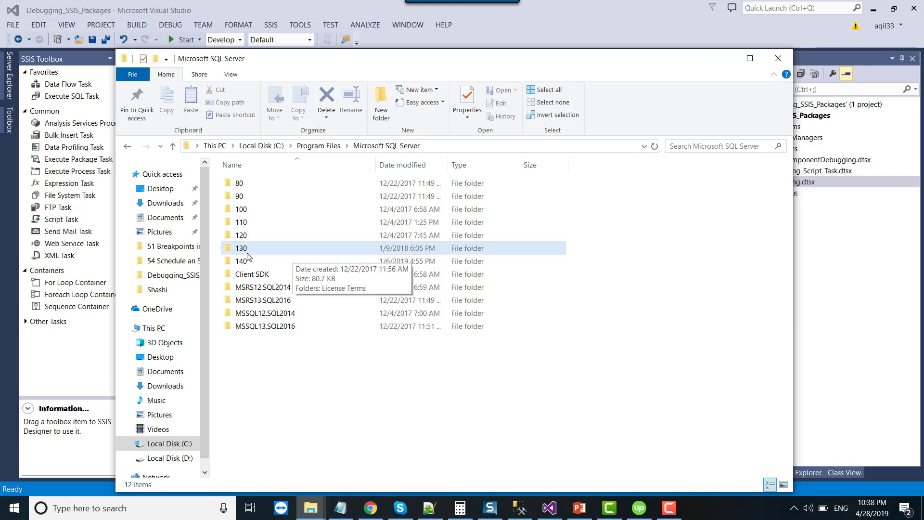
# Look inside the 130 and 120 version folders, returning to the Microsoft SQL Server folder each time
pyautogui.doubleClick(270, 248)
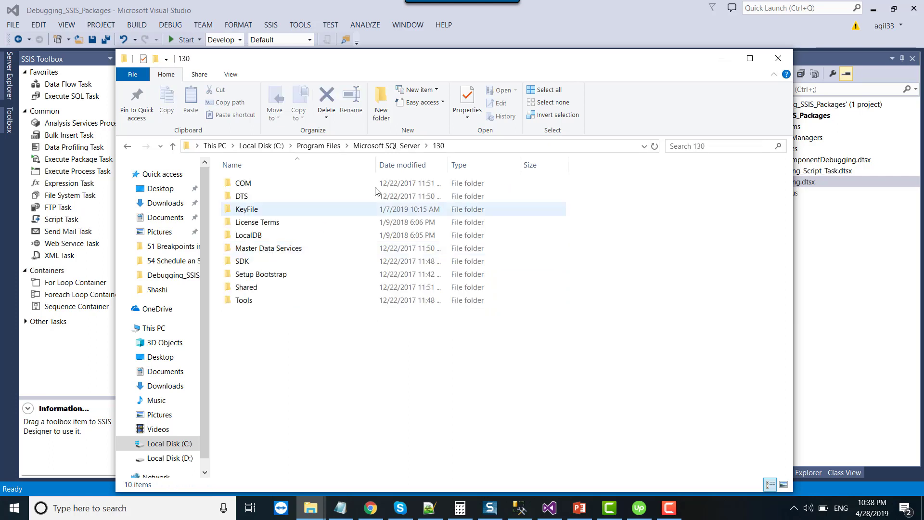
pyautogui.click(386, 150)
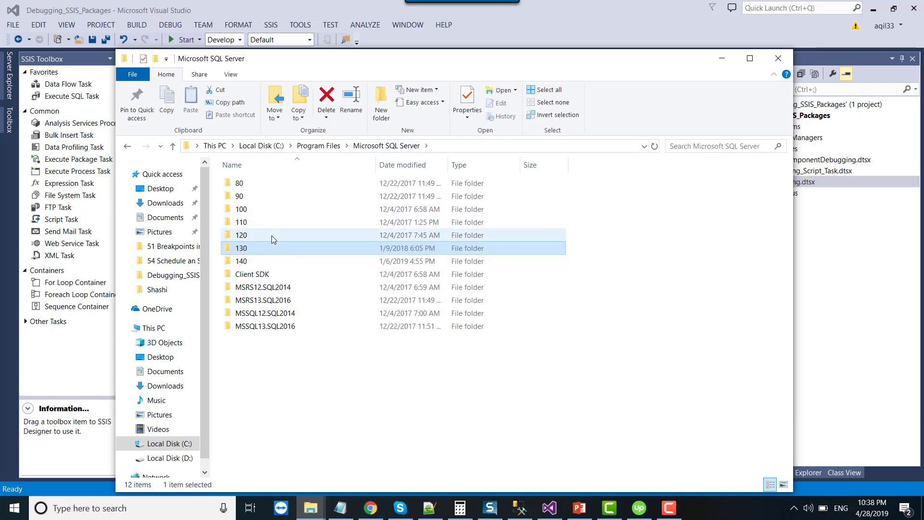
pyautogui.doubleClick(271, 236)
pyautogui.click(378, 148)
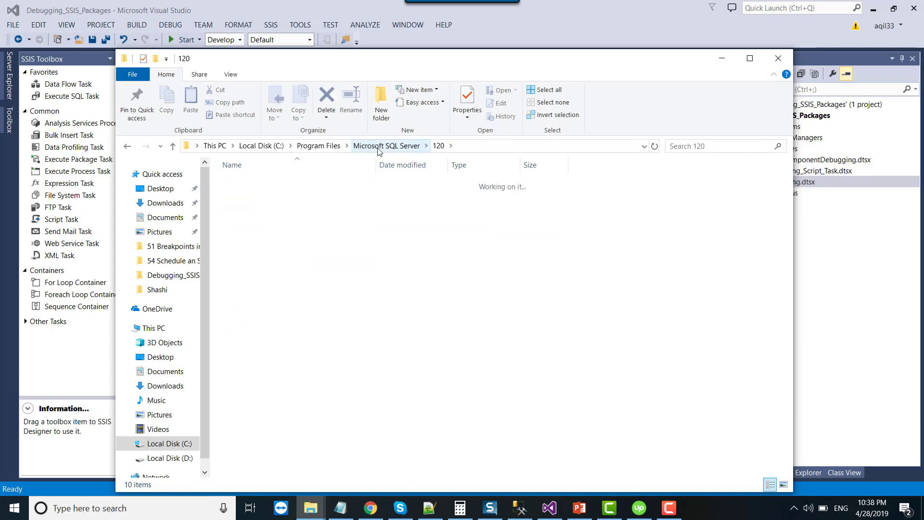
# Open the 130\DTS\Binn folder inside the Microsoft SQL Server folder
pyautogui.click(295, 250)
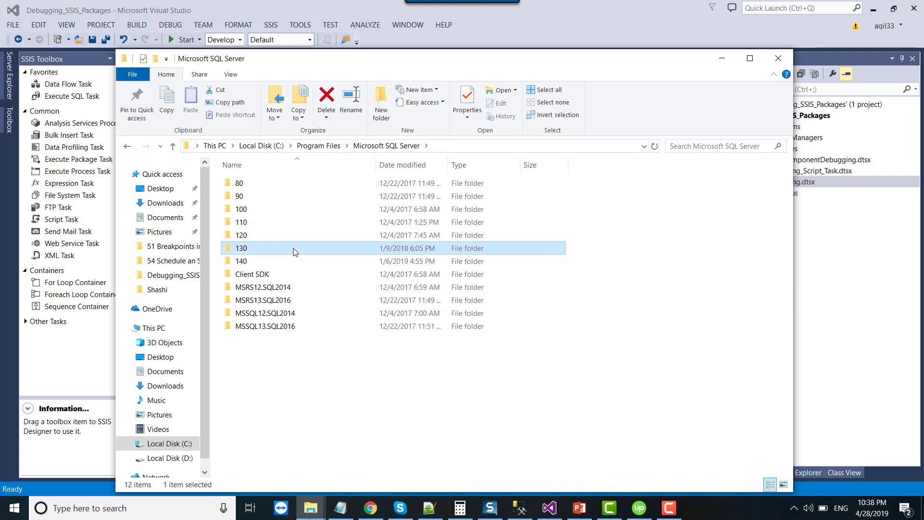
pyautogui.doubleClick(295, 249)
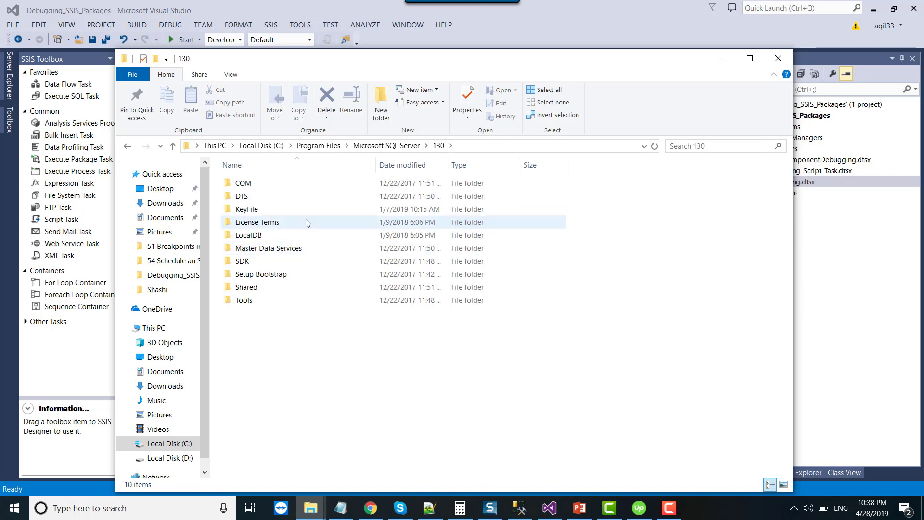
pyautogui.doubleClick(268, 199)
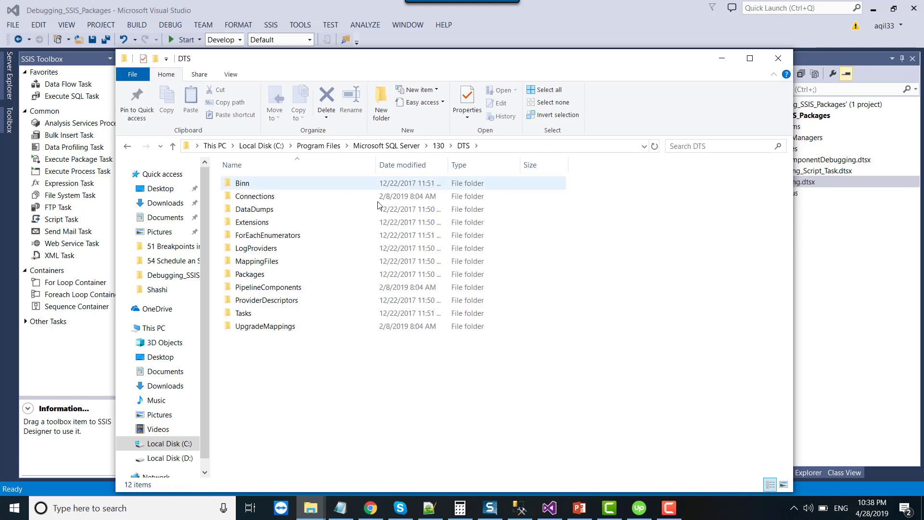
pyautogui.doubleClick(281, 184)
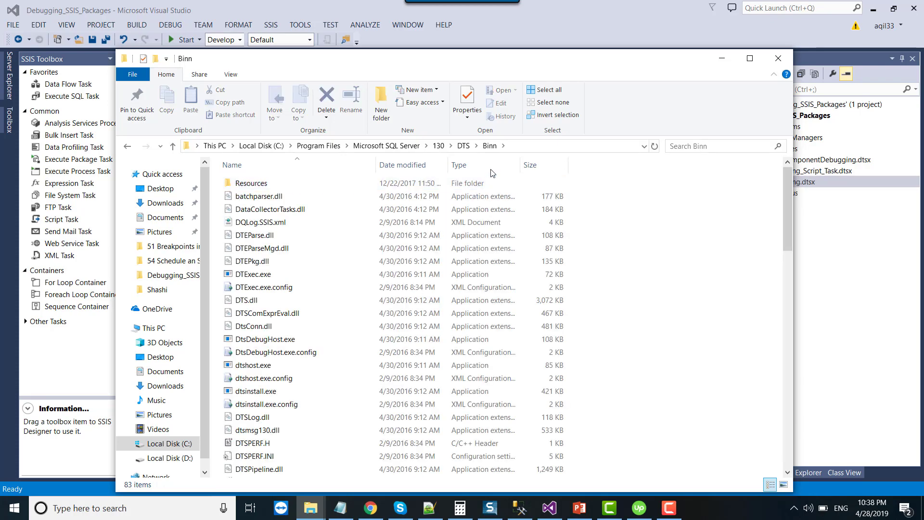
# Copy the full path C:\Program Files\Microsoft SQL Server\130\DTS\Binn\DTExec.exe and return to the package folder
pyautogui.click(543, 147)
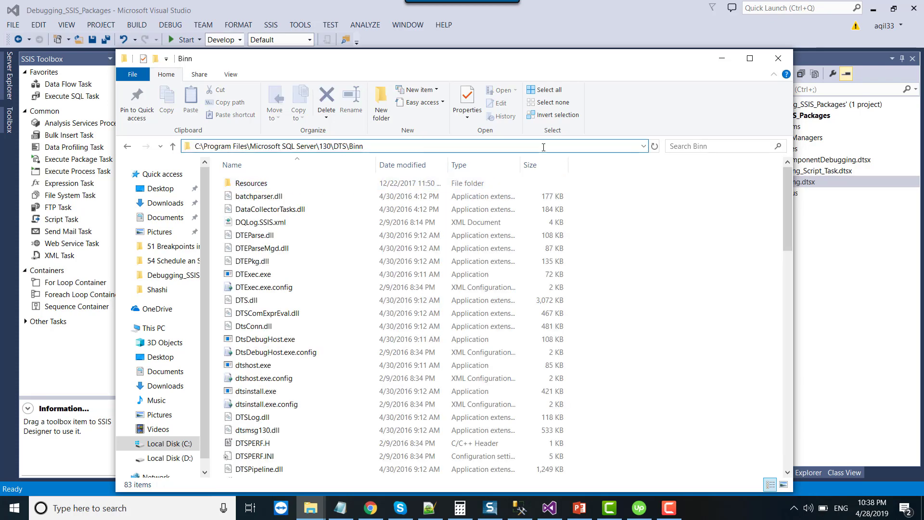
pyautogui.write('\\')
pyautogui.write('DTExec.exe')
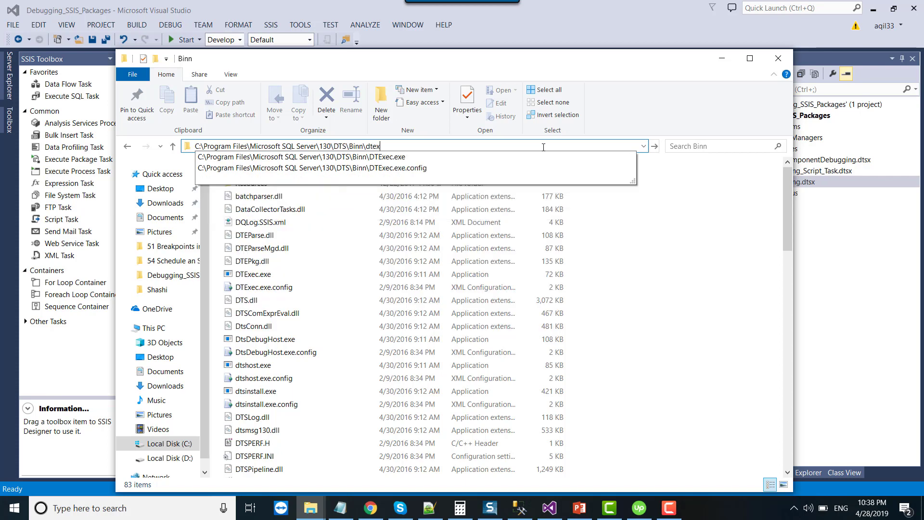
pyautogui.press('Down')
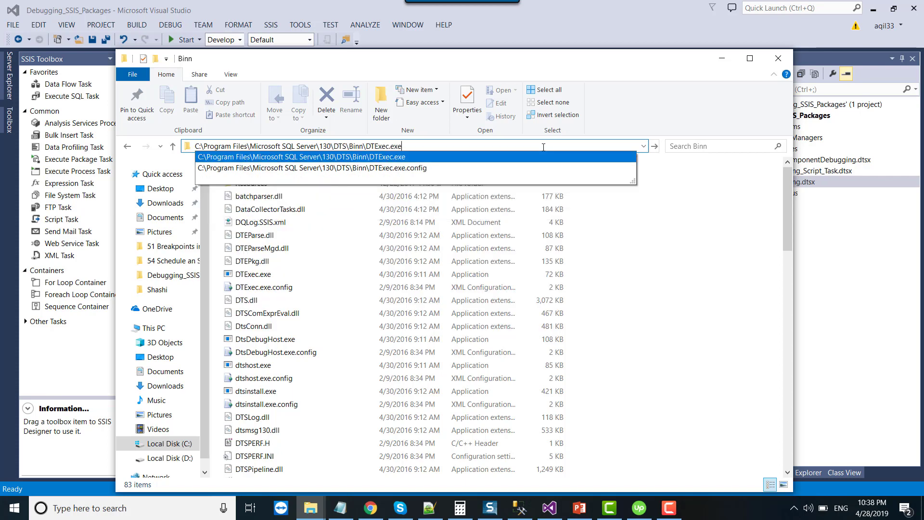
pyautogui.hotkey('ctrl', 'a')
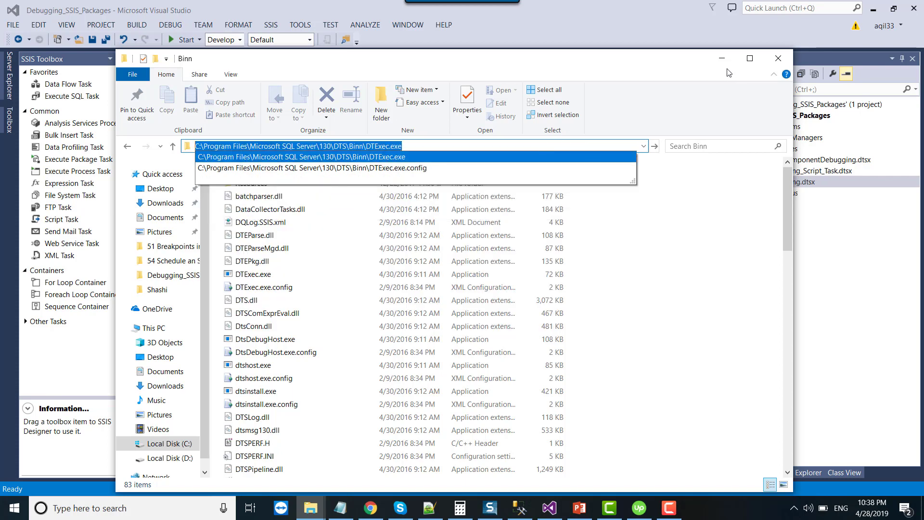
pyautogui.hotkey('ctrl', 'c')
pyautogui.hotkey('alt', 'F4')
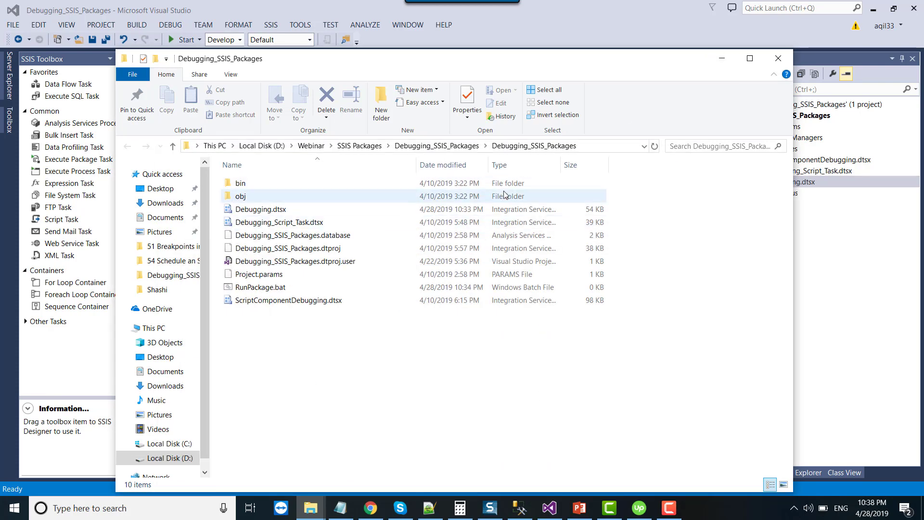
# Open RunPackage.bat for editing in Notepad and enter the copied DTExec.exe path in quotes, followed by /F and an opening quote
pyautogui.rightClick(269, 292)
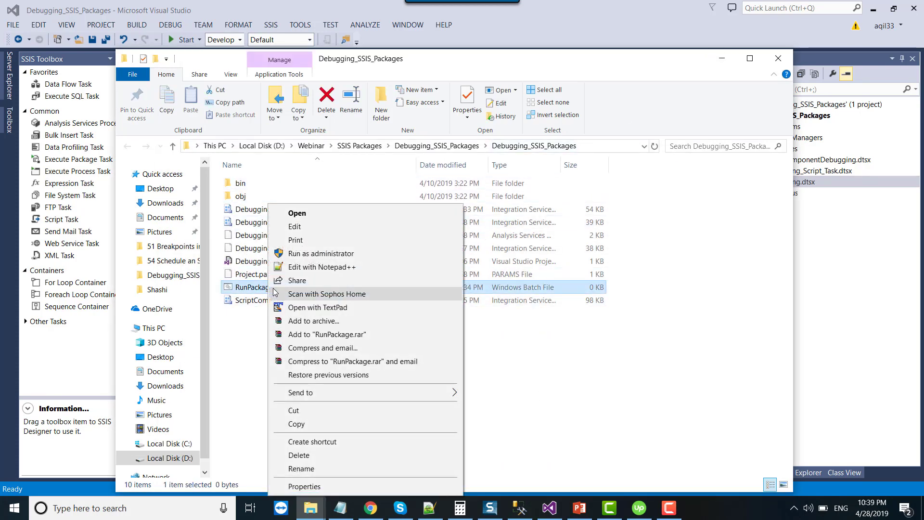
pyautogui.click(310, 226)
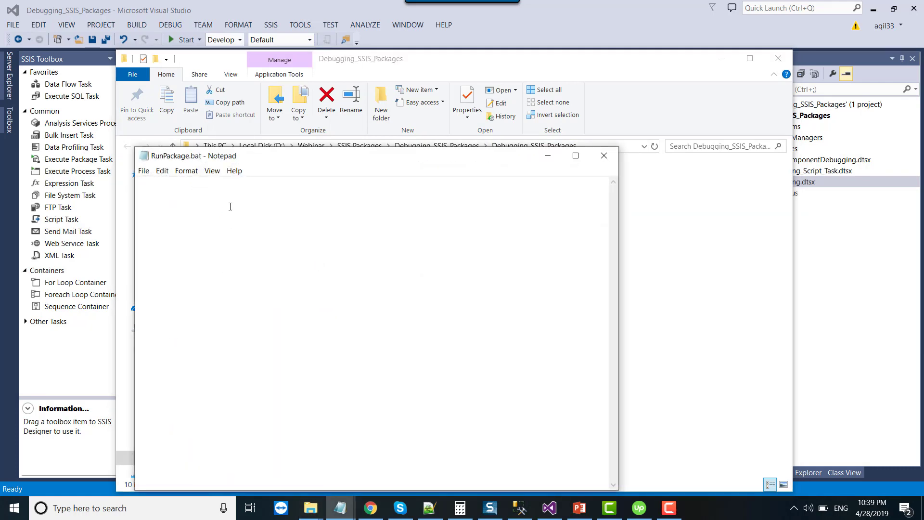
pyautogui.moveTo(239, 160); pyautogui.dragTo(401, 150)
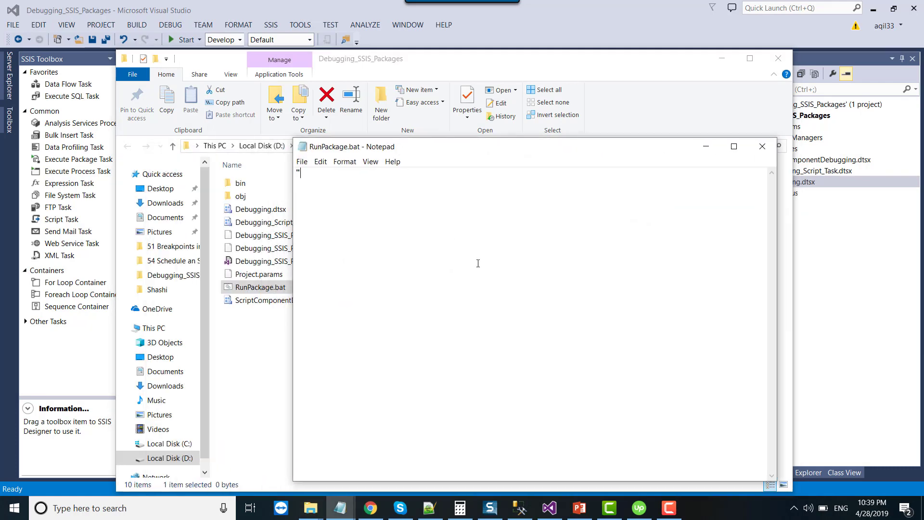
pyautogui.write('"')
pyautogui.hotkey('ctrl', 'v')
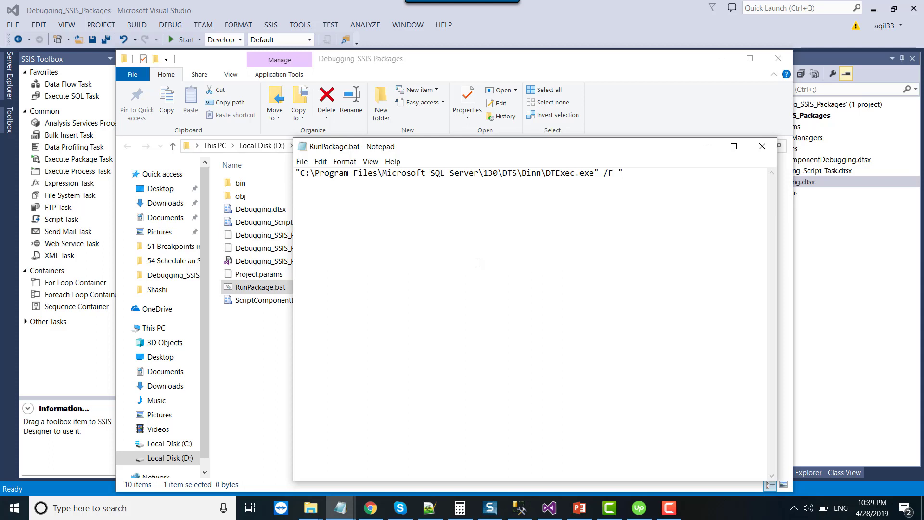
# Copy the full path of Debugging.dtsx from the package folder and return to the batch file in Notepad
pyautogui.click(273, 338)
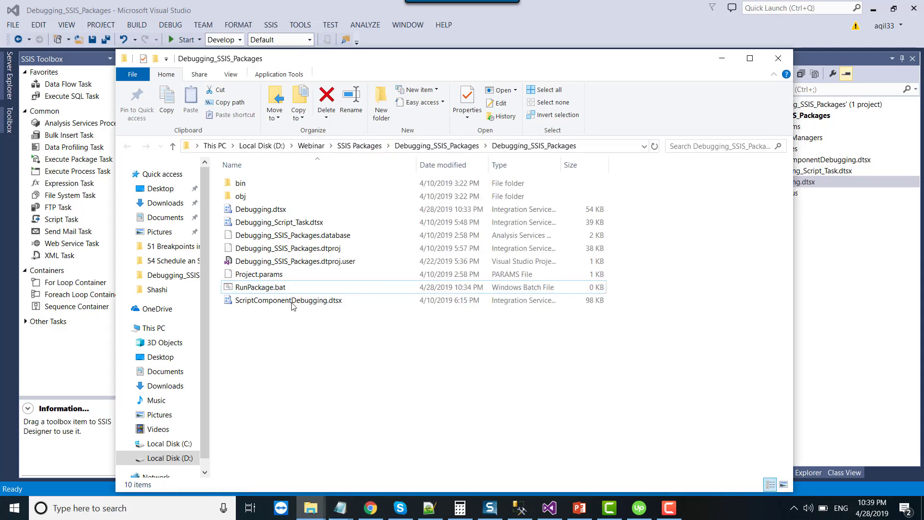
pyautogui.click(598, 145)
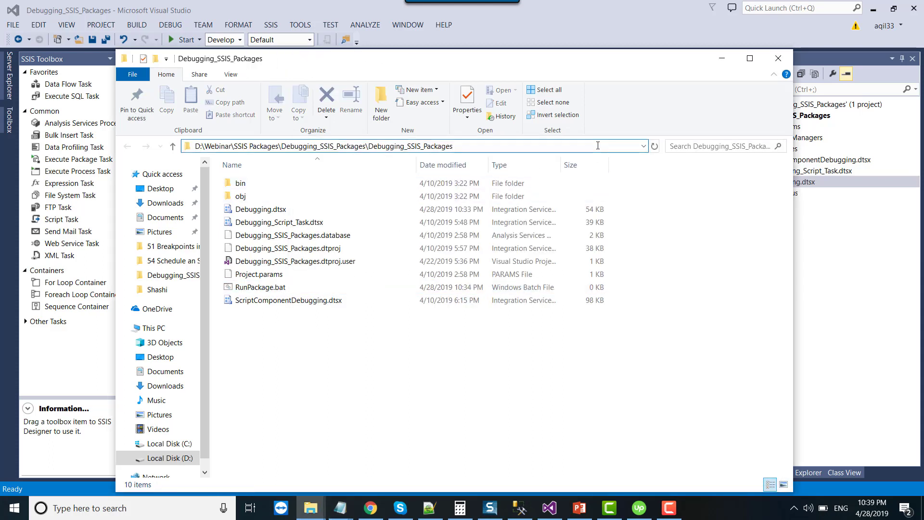
pyautogui.write('\\D')
pyautogui.press('Down')
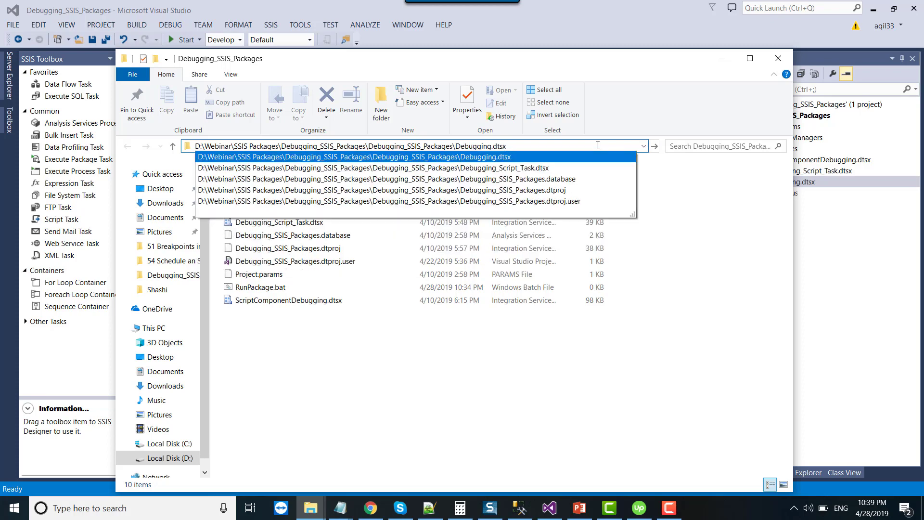
pyautogui.hotkey('ctrl', 'a')
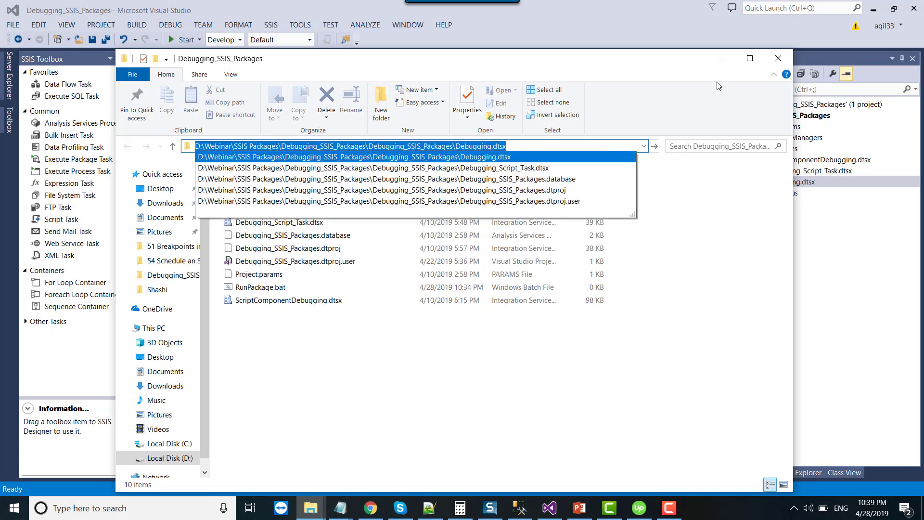
pyautogui.hotkey('ctrl', 'c')
pyautogui.hotkey('alt', 'F4')
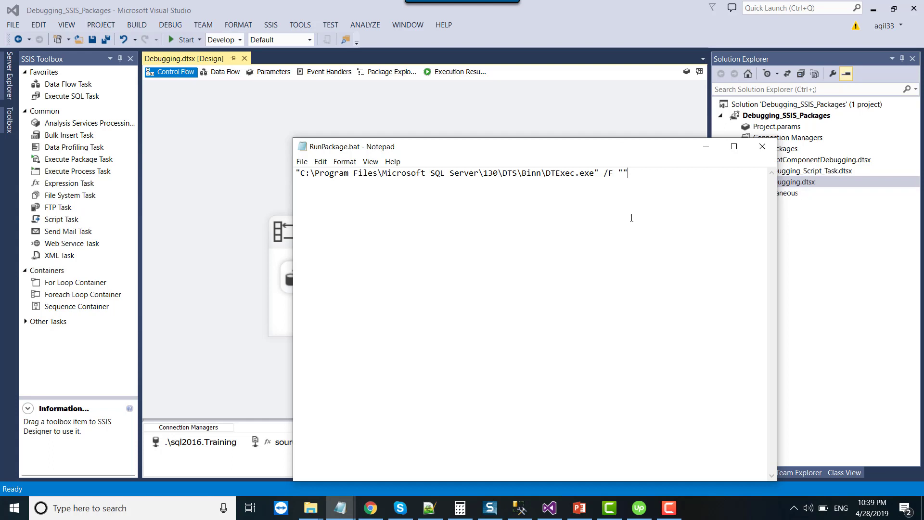
# Paste the Debugging.dtsx path between the quotes after /F, and close RunPackage.bat, saving the changes
pyautogui.hotkey('ctrl', 'v')
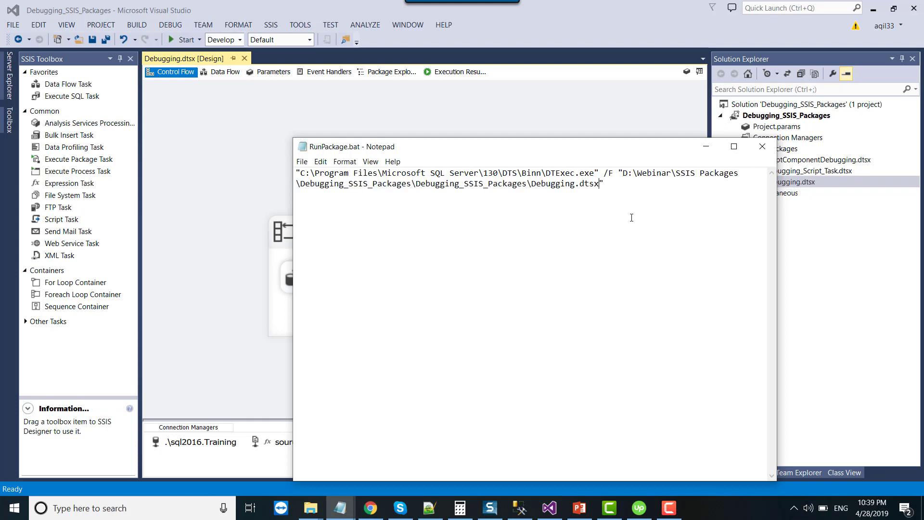
pyautogui.click(763, 146)
pyautogui.click(432, 270)
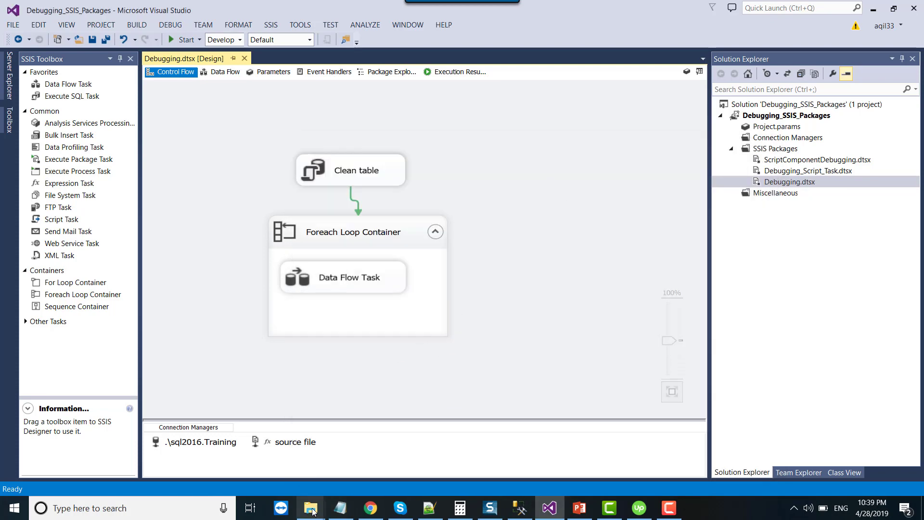
# Locate RunPackage.bat in the package folder, and switch to SQL Server Management Studio to rerun the select query on TestData
pyautogui.moveTo(311, 508)
pyautogui.click(318, 455)
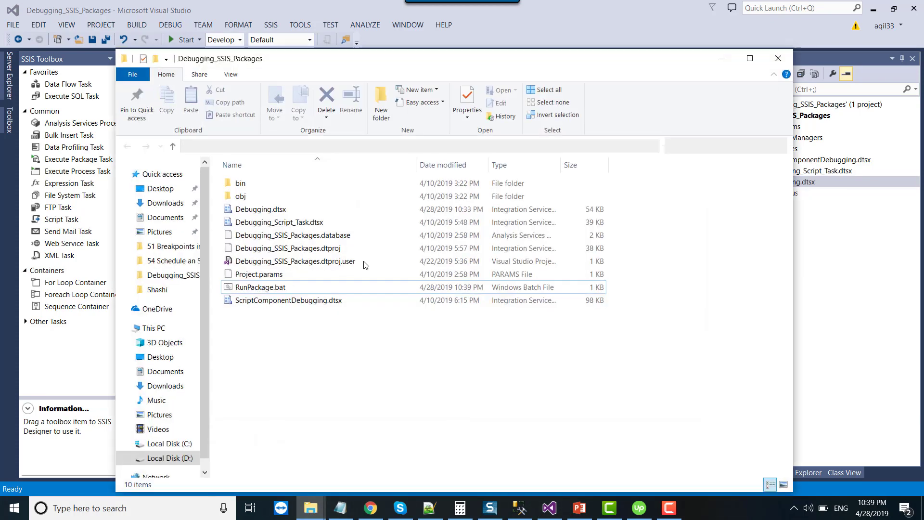
pyautogui.click(260, 288)
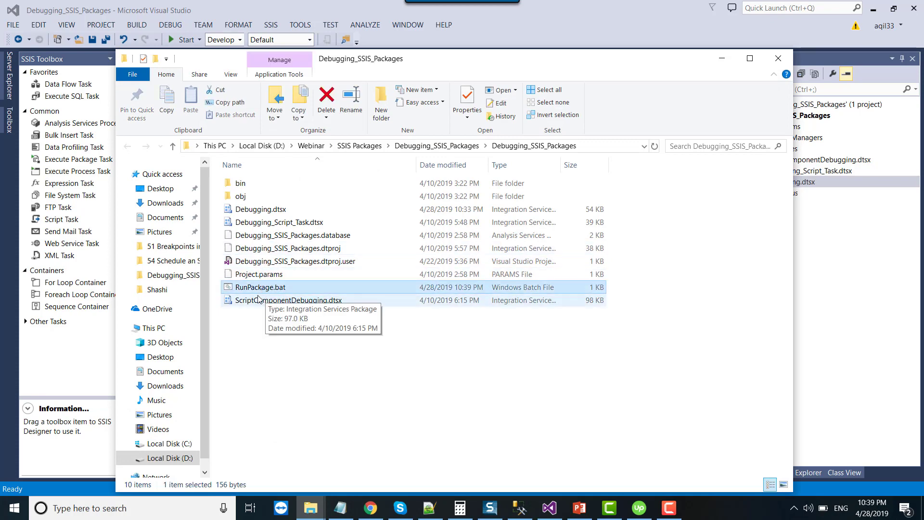
pyautogui.click(518, 508)
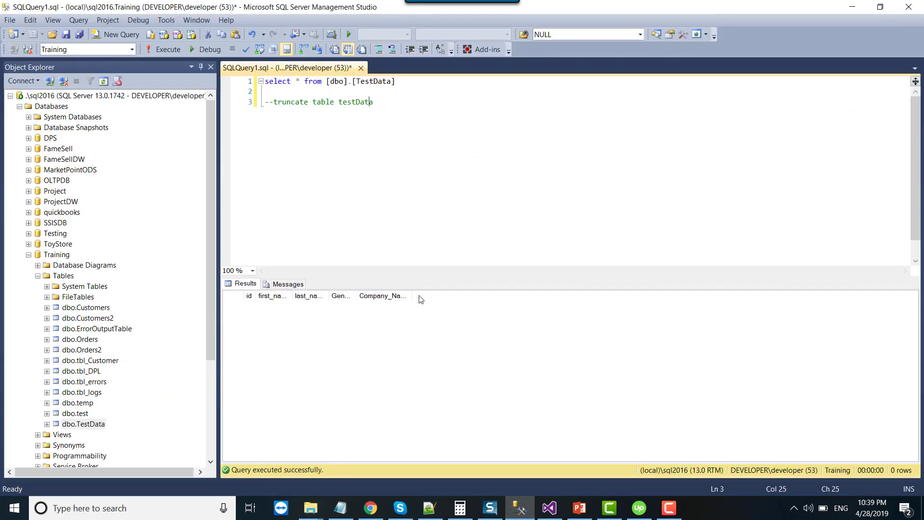
pyautogui.click(164, 50)
# Run RunPackage.bat from the Debugging_SSIS_Packages folder and return to the query in SQL Server Management Studio
pyautogui.moveTo(314, 503)
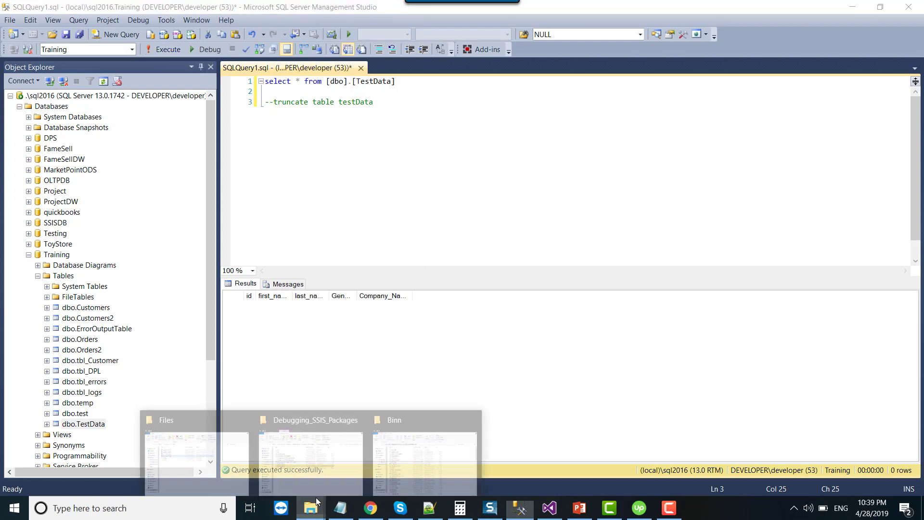
pyautogui.click(299, 436)
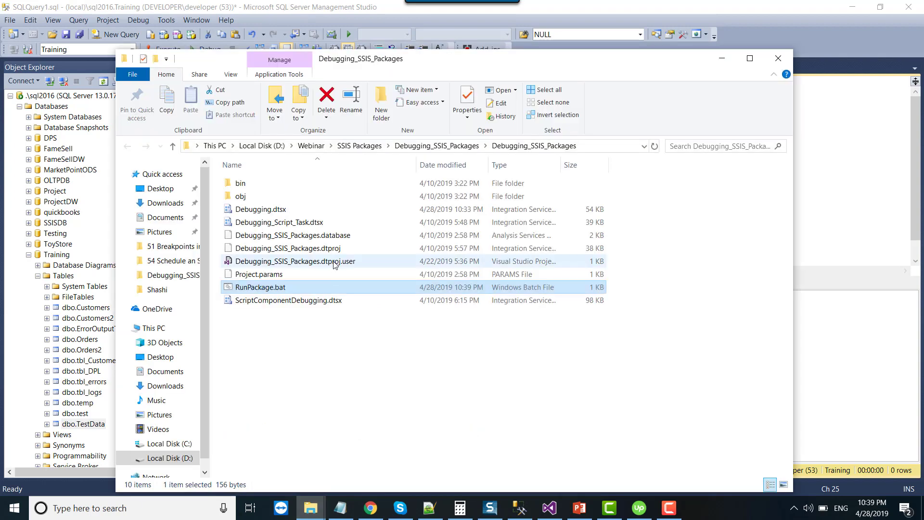
pyautogui.click(252, 300)
pyautogui.click(255, 287)
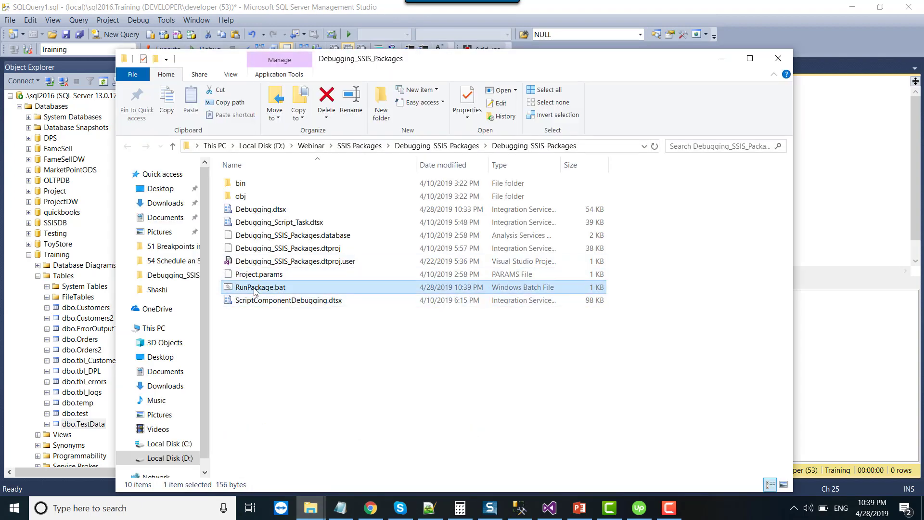
pyautogui.rightClick(255, 289)
pyautogui.click(310, 214)
pyautogui.click(785, 139)
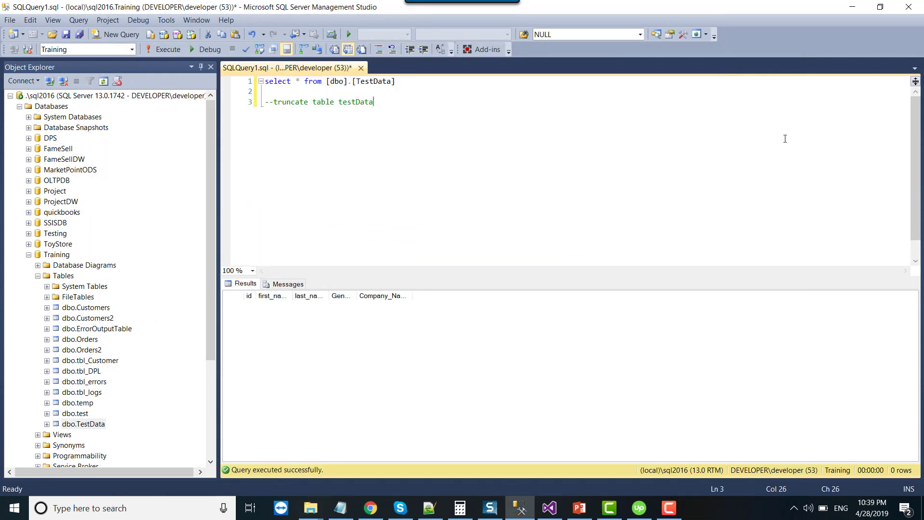
# Empty the testData table by executing only the commented truncate statement, running the select query on TestData before and after
pyautogui.click(166, 50)
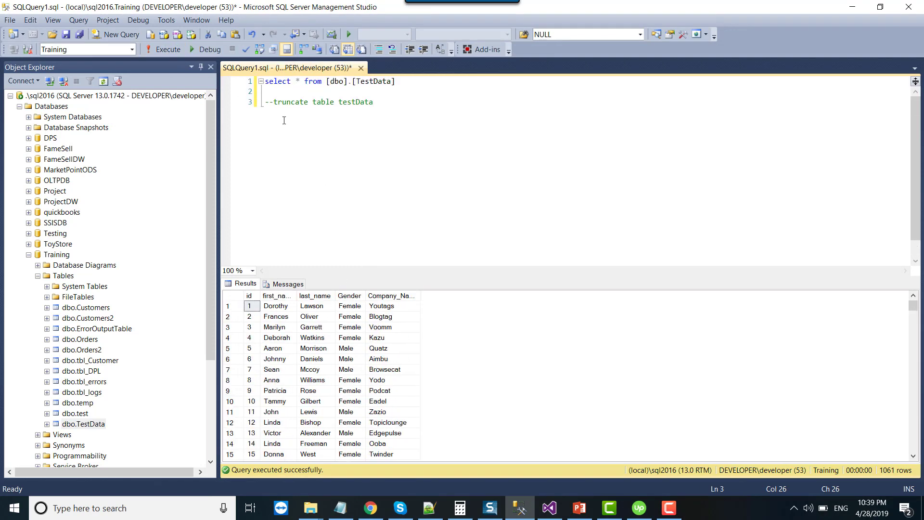
pyautogui.click(317, 102)
pyautogui.moveTo(273, 102); pyautogui.dragTo(374, 102)
pyautogui.click(171, 50)
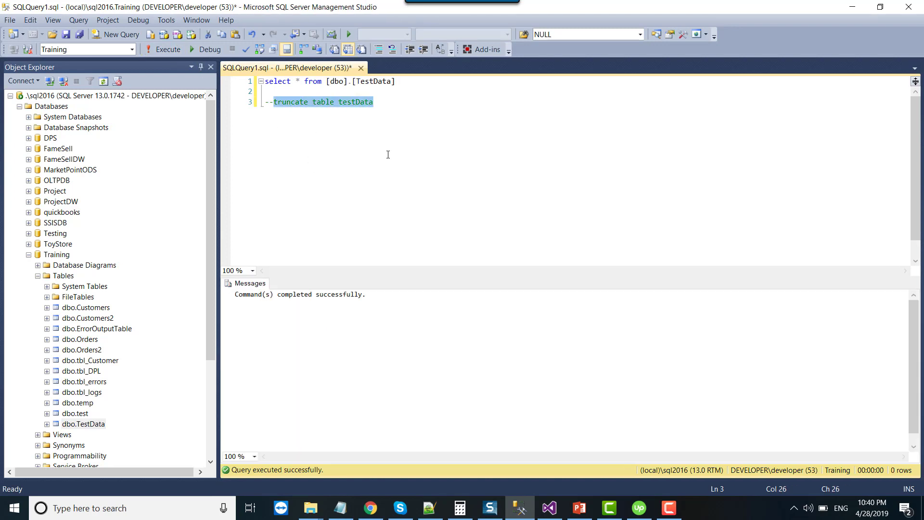
pyautogui.click(389, 154)
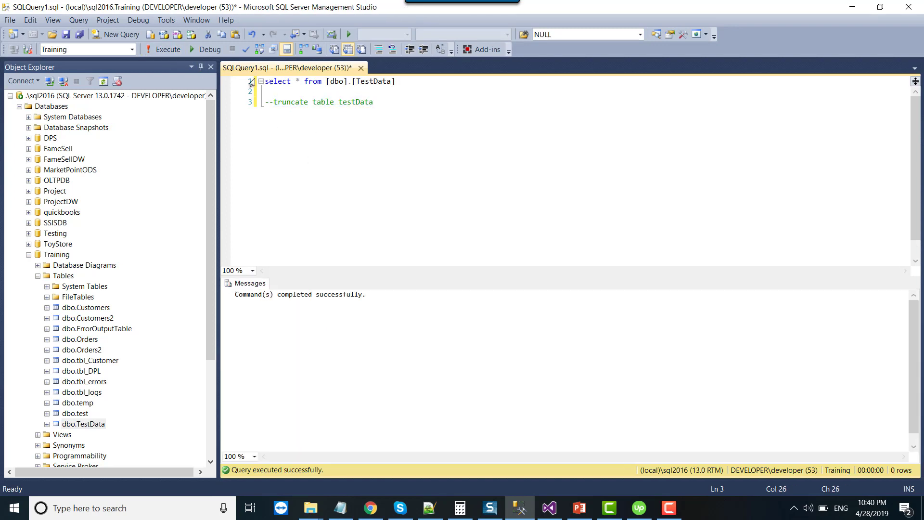
pyautogui.click(169, 51)
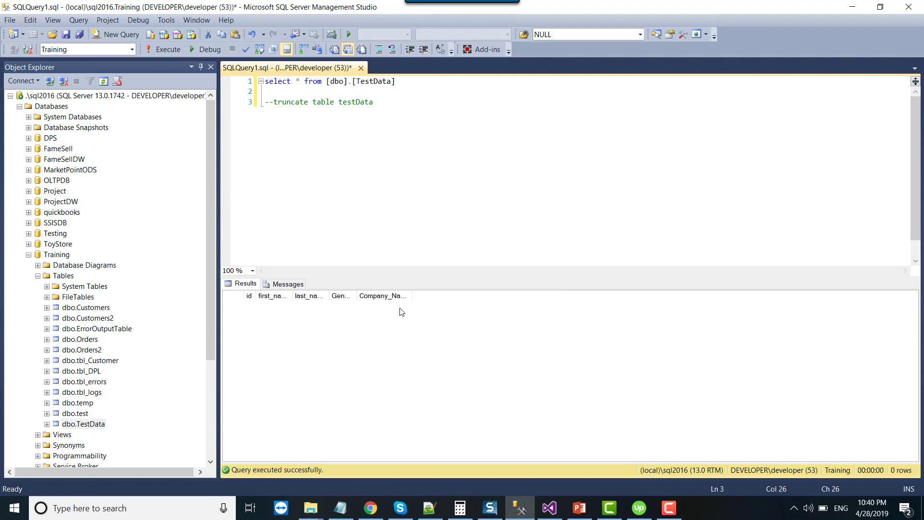
# Search Windows for Administrative Tools and open Task Scheduler from there
pyautogui.click(152, 503)
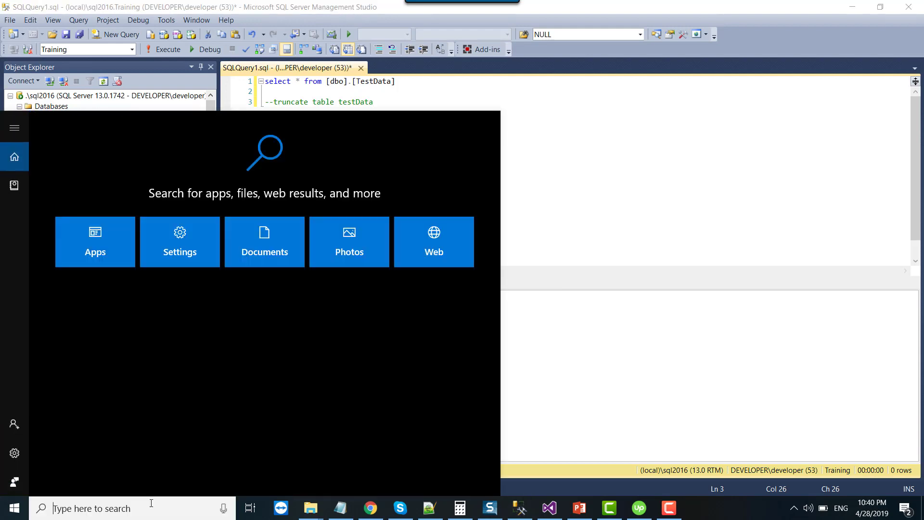
pyautogui.write('admi')
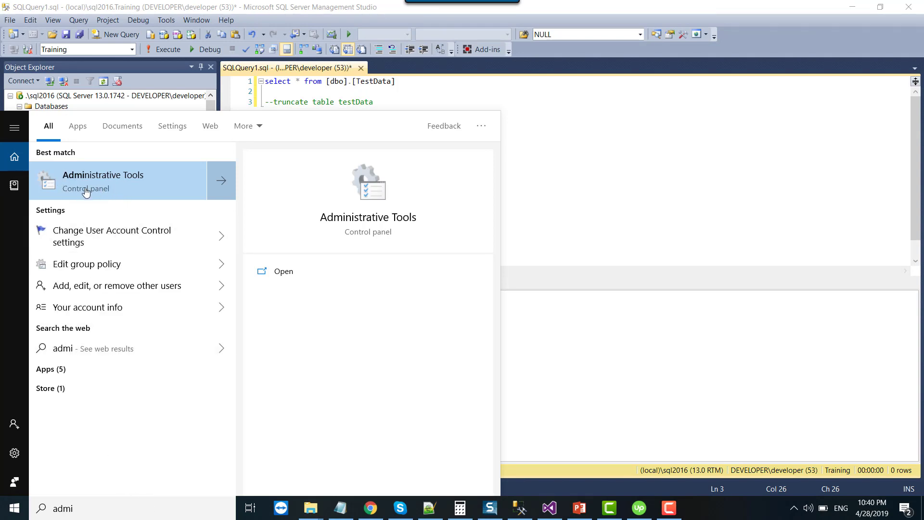
pyautogui.click(111, 190)
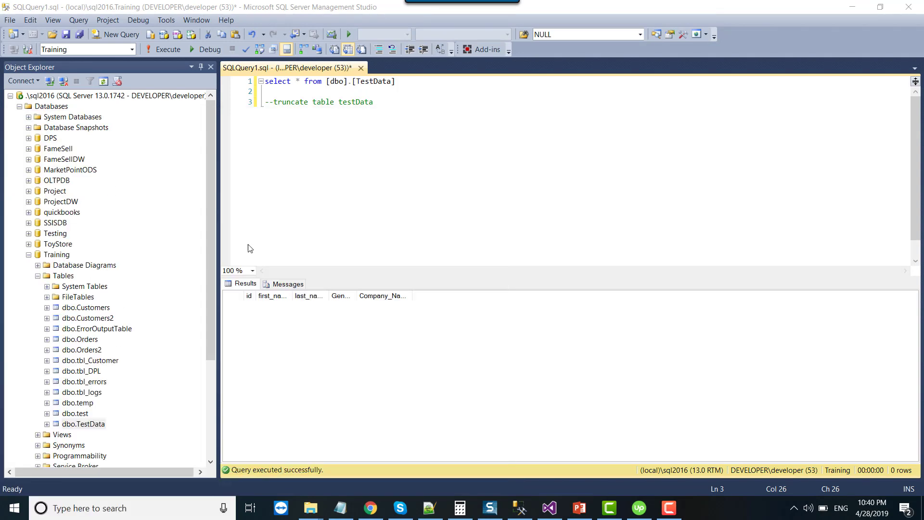
pyautogui.click(133, 355)
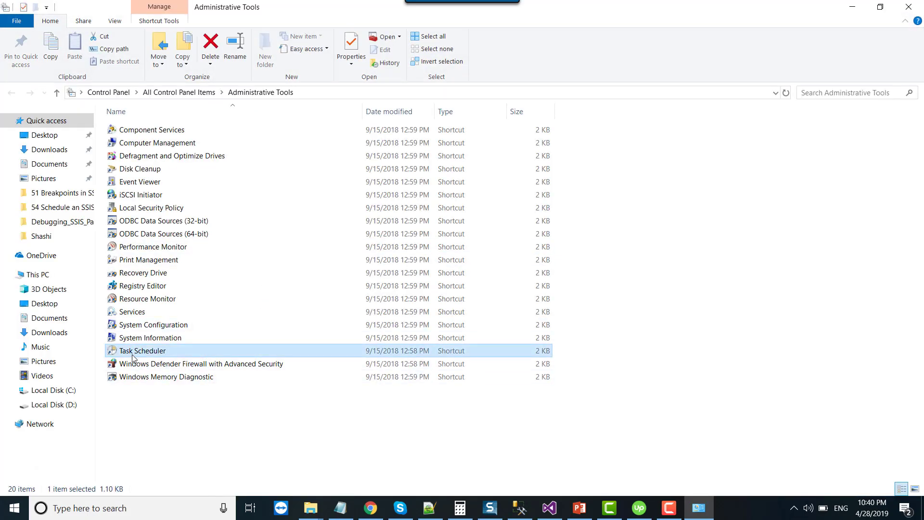
pyautogui.rightClick(149, 354)
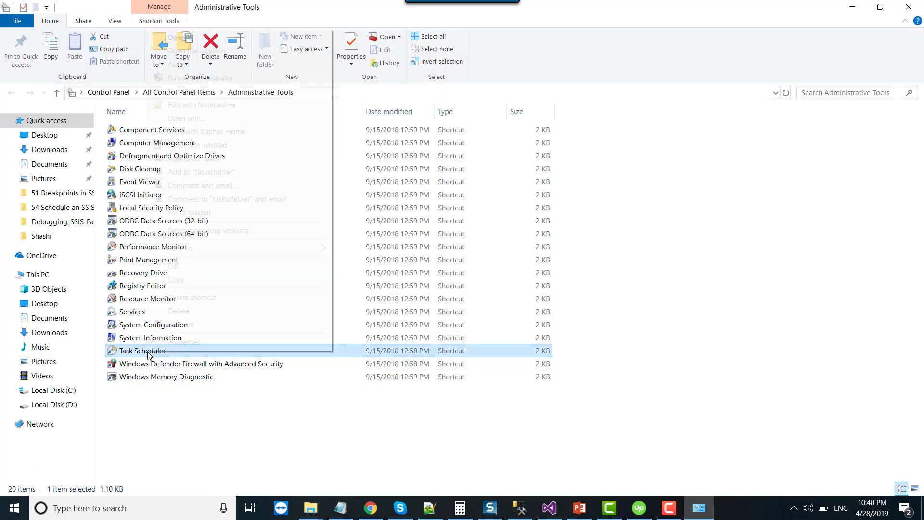
pyautogui.click(196, 42)
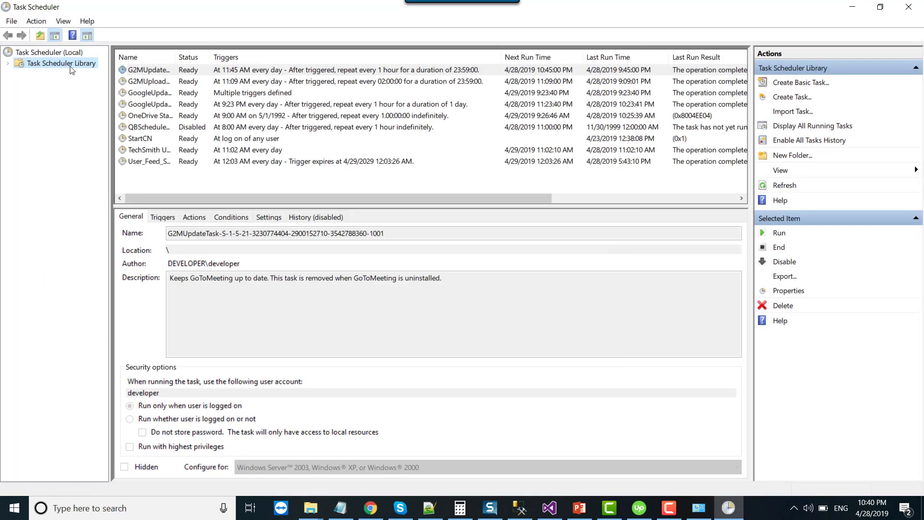
# Show the Task Scheduler Library and widen the Name column of its task list
pyautogui.click(64, 54)
pyautogui.click(56, 64)
pyautogui.click(185, 57)
pyautogui.moveTo(184, 57); pyautogui.dragTo(274, 57)
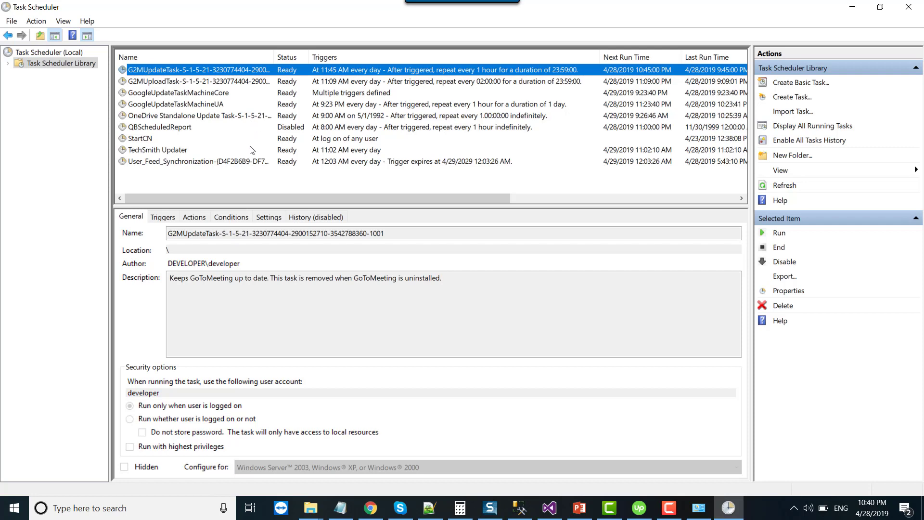
# Create a new task named RunSSISPackageOnDailyBasis with the description "This task calls the ssis package.", and view the user account selection without changing it
pyautogui.click(248, 187)
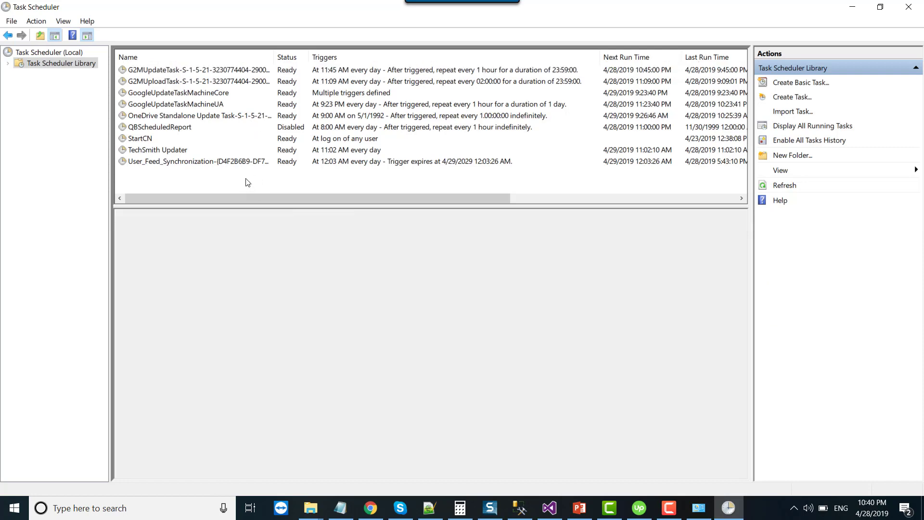
pyautogui.rightClick(247, 181)
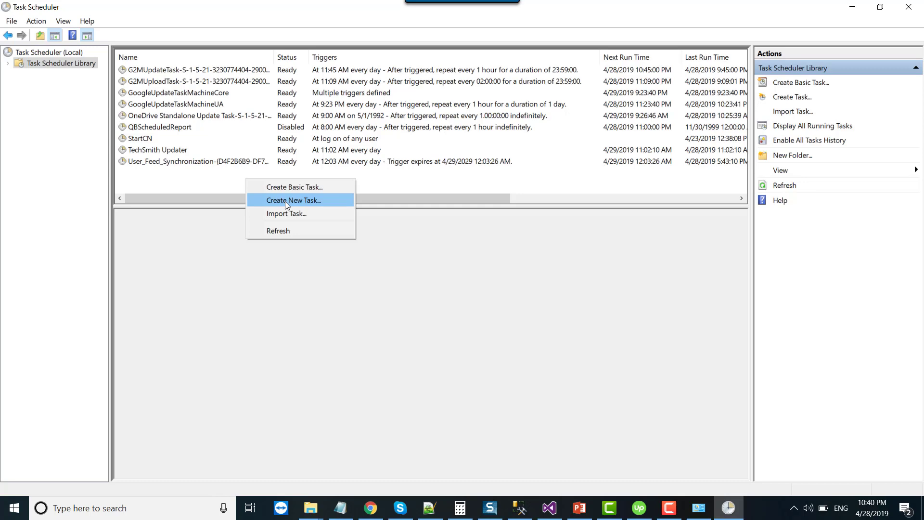
pyautogui.click(300, 200)
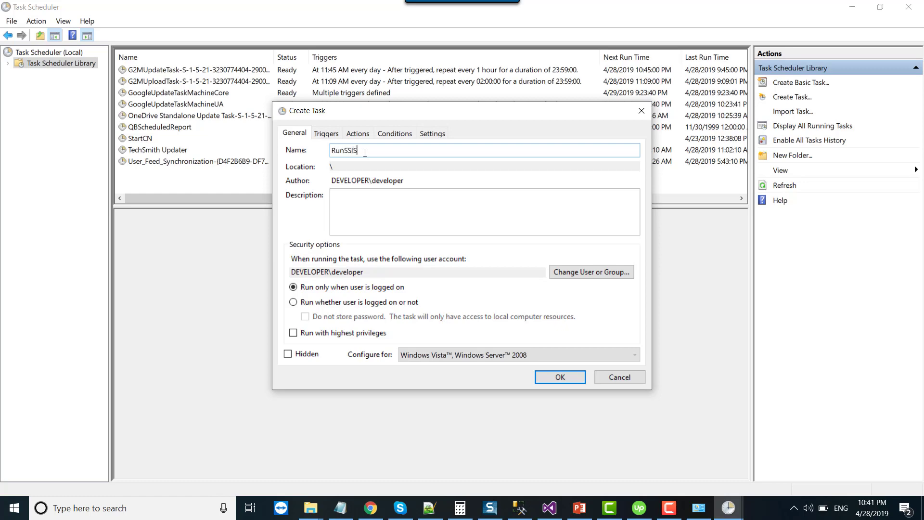
pyautogui.write('ackageOnDailyBasis')
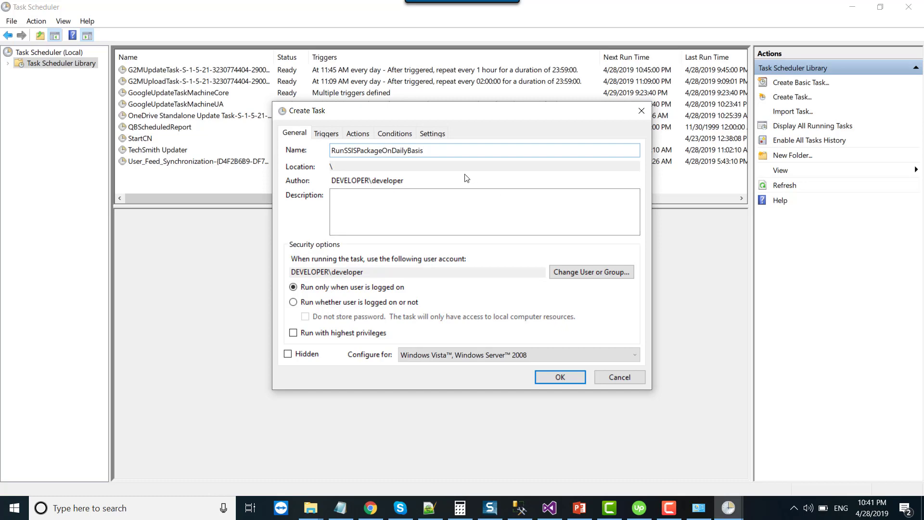
pyautogui.click(397, 200)
pyautogui.write('This task calls the ssis package')
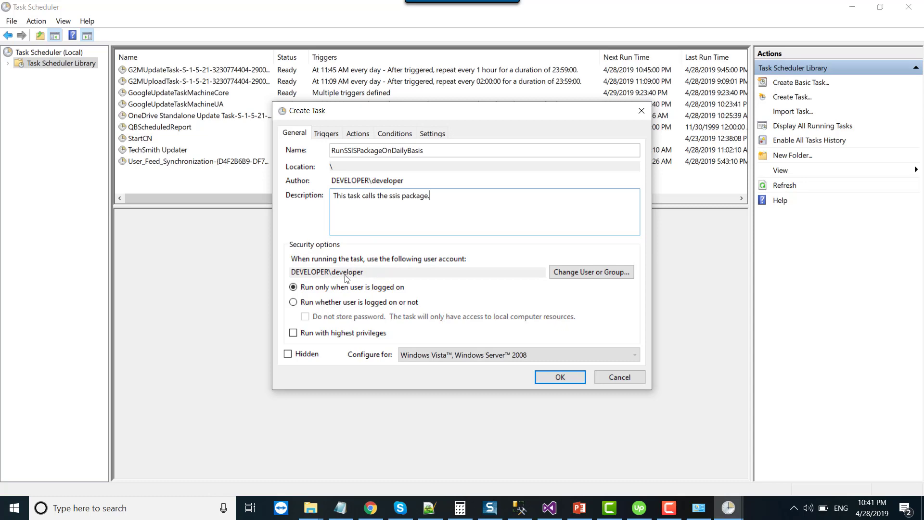
pyautogui.click(576, 274)
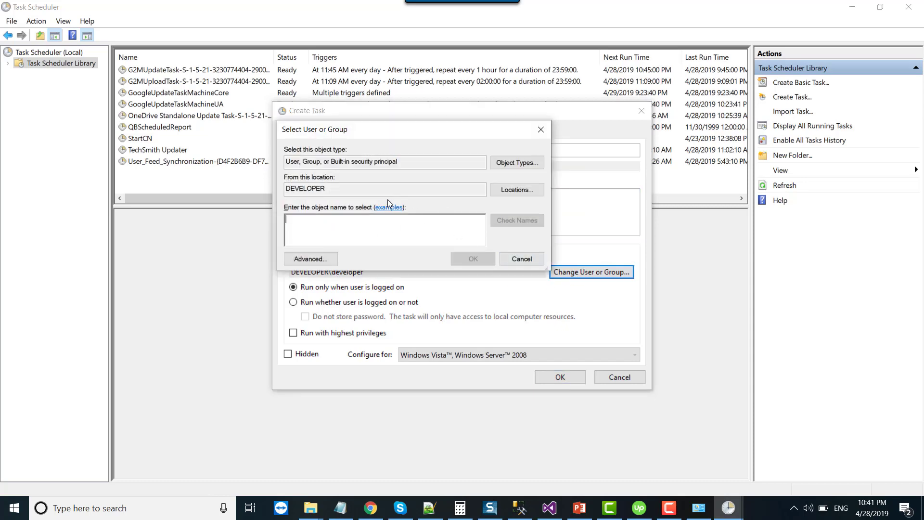
pyautogui.click(522, 260)
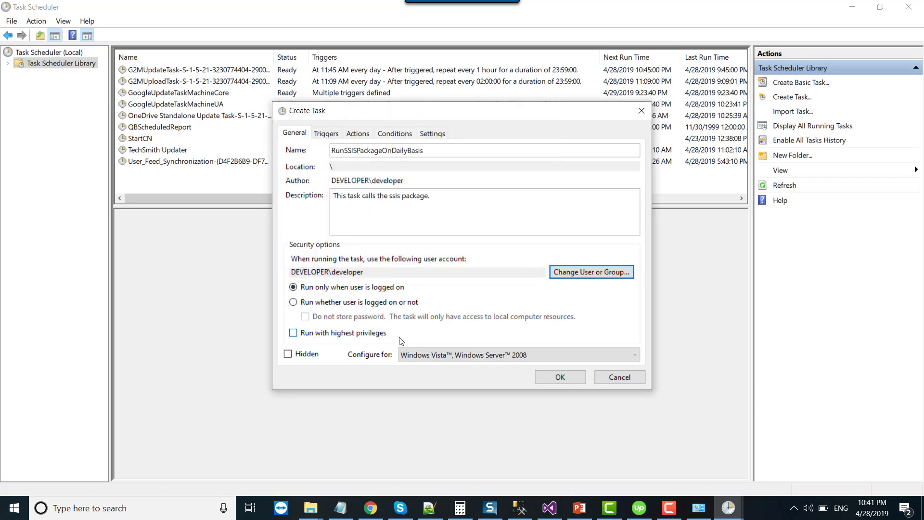
# Add a daily trigger to the task, starting 4/28/2019 at 10:45:04 PM and recurring every 1 day
pyautogui.click(327, 134)
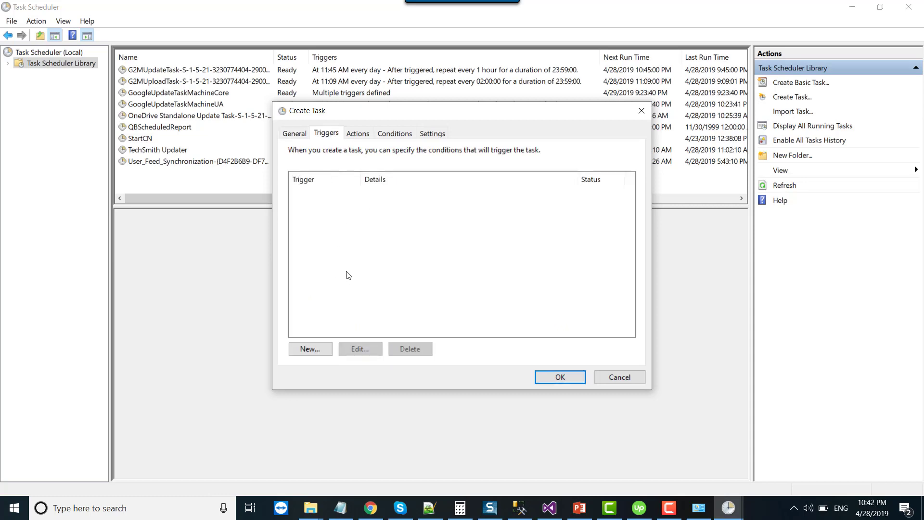
pyautogui.click(310, 353)
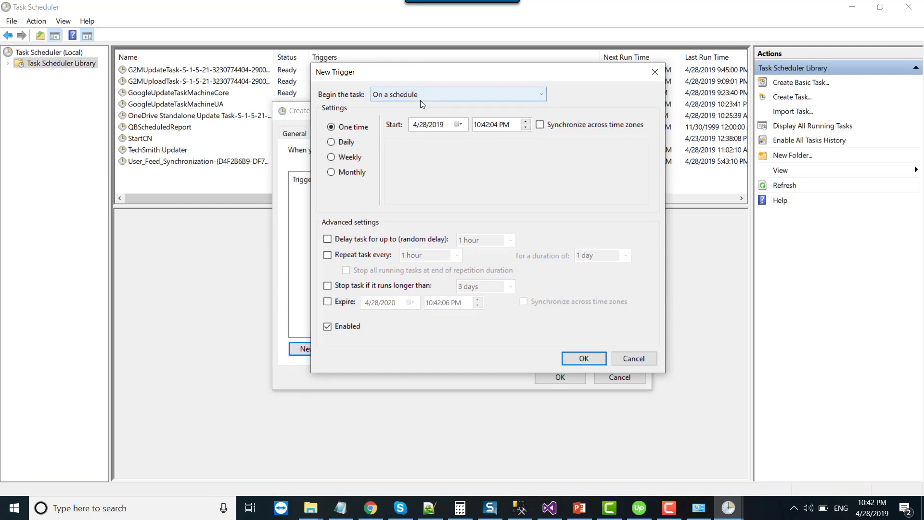
pyautogui.click(340, 143)
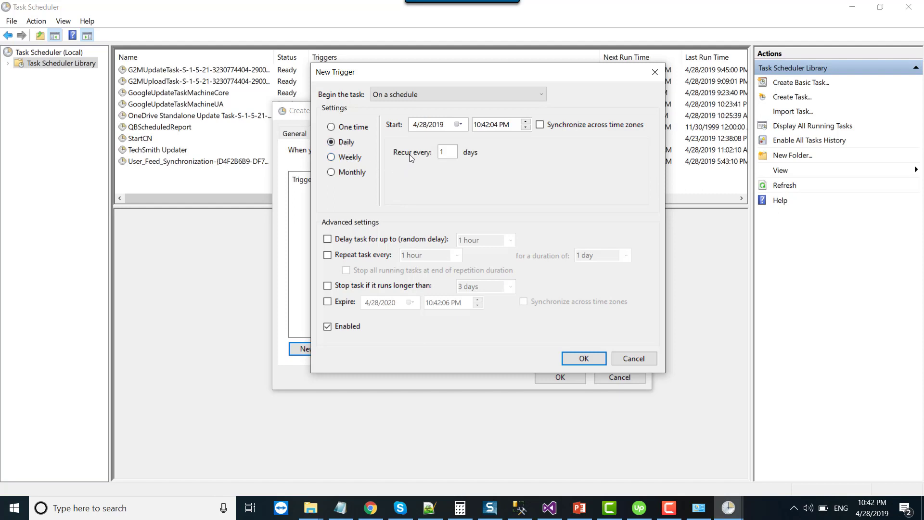
pyautogui.click(477, 126)
pyautogui.press('Right')
pyautogui.click(582, 359)
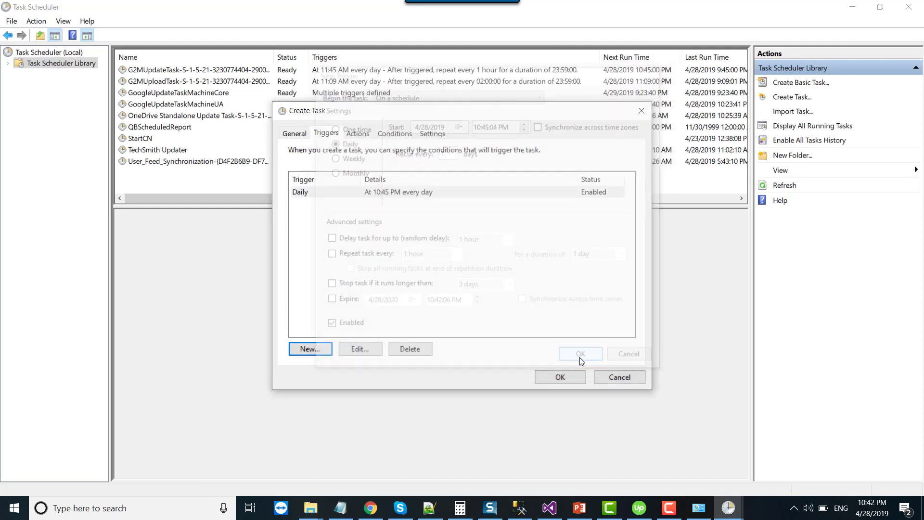
# Add a Start a program action that runs RunPackage.bat from the Debugging_SSIS_Packages folder, and save the task
pyautogui.click(358, 135)
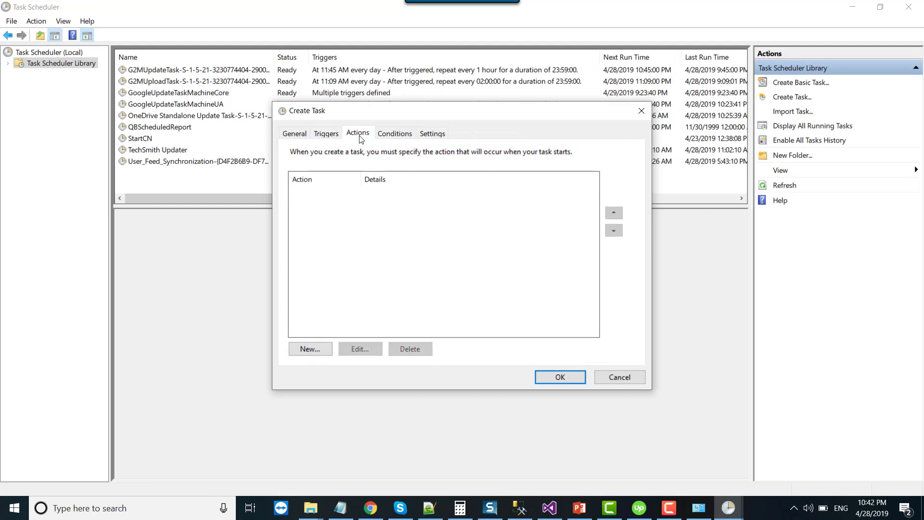
pyautogui.click(305, 352)
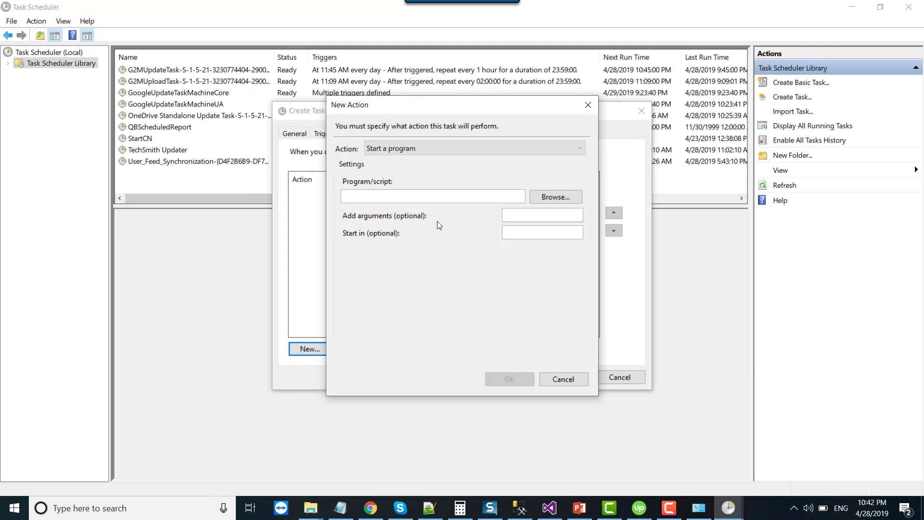
pyautogui.click(556, 198)
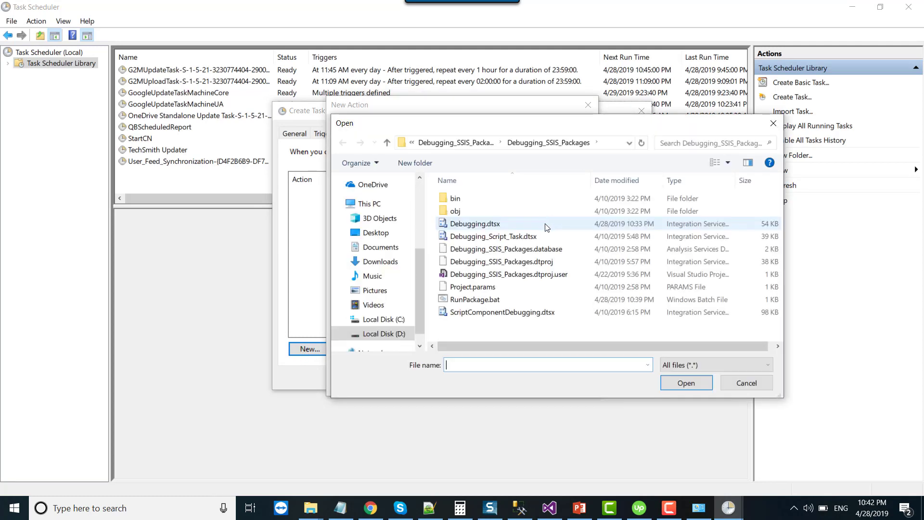
pyautogui.click(609, 143)
pyautogui.click(482, 300)
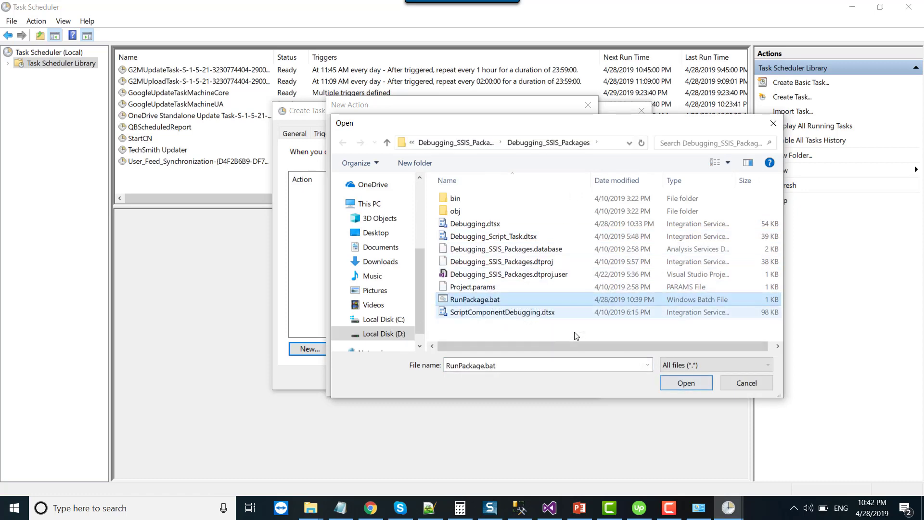
pyautogui.click(686, 385)
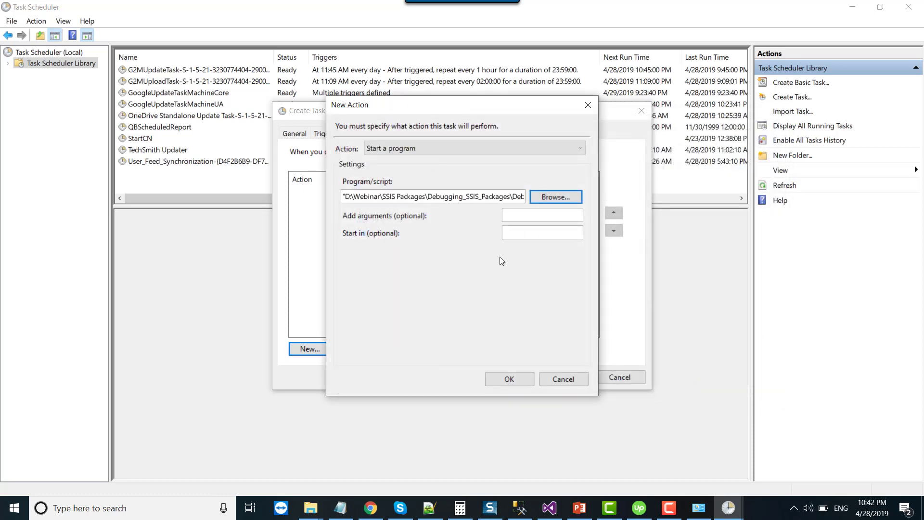
pyautogui.click(513, 377)
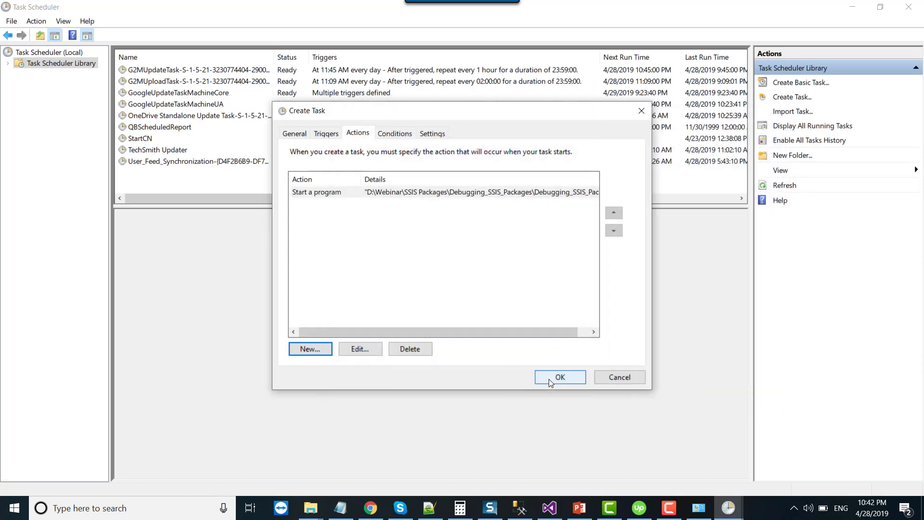
pyautogui.click(560, 379)
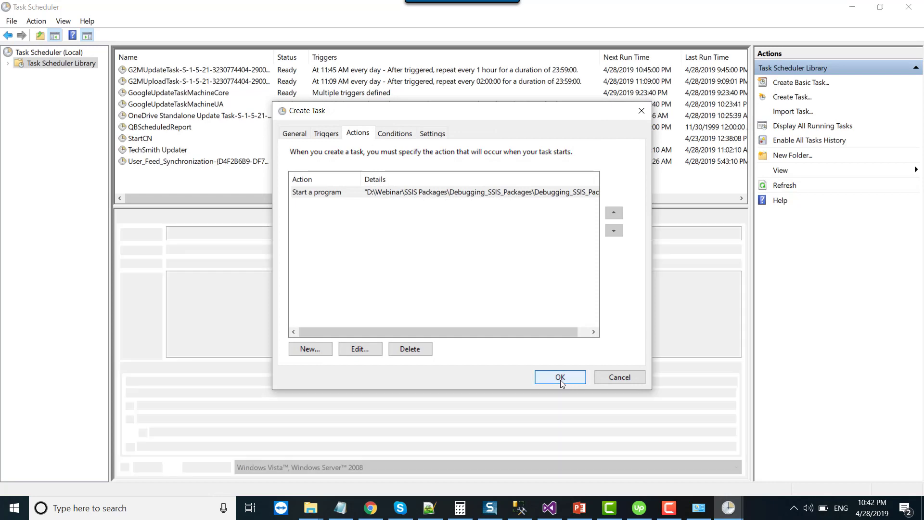
pyautogui.click(561, 377)
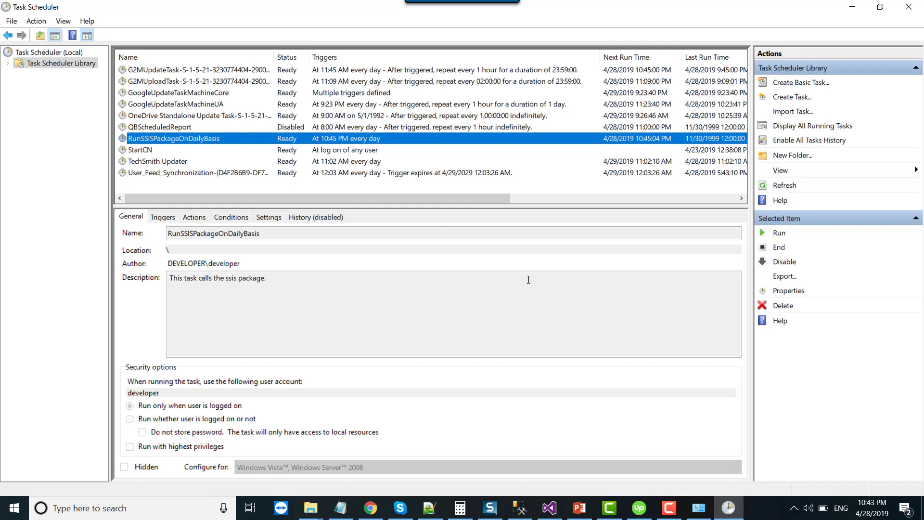
# Run the RunSSISPackageOnDailyBasis task manually, and refresh the task list to check its status and last run result
pyautogui.click(219, 186)
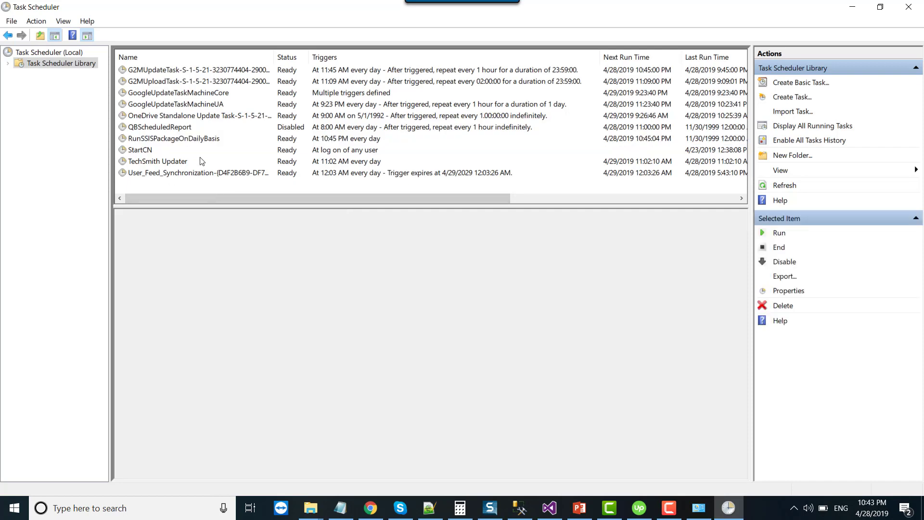
pyautogui.rightClick(208, 141)
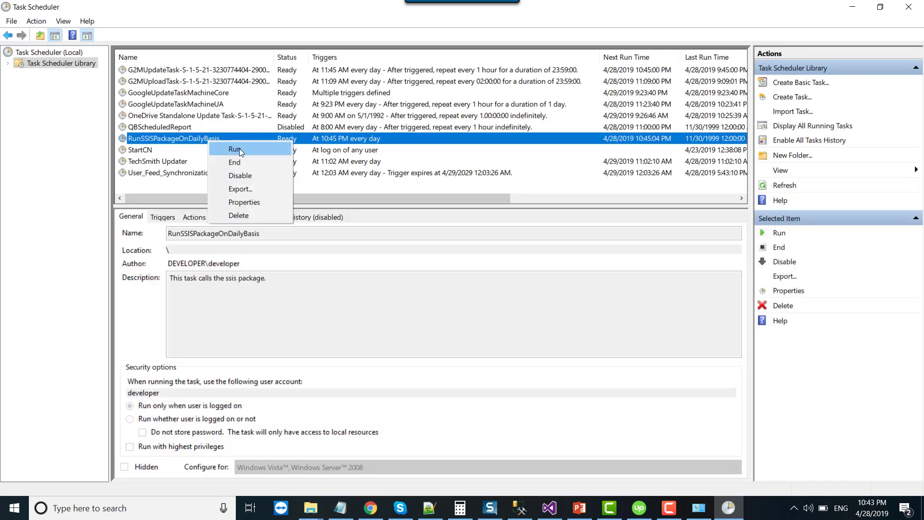
pyautogui.click(239, 148)
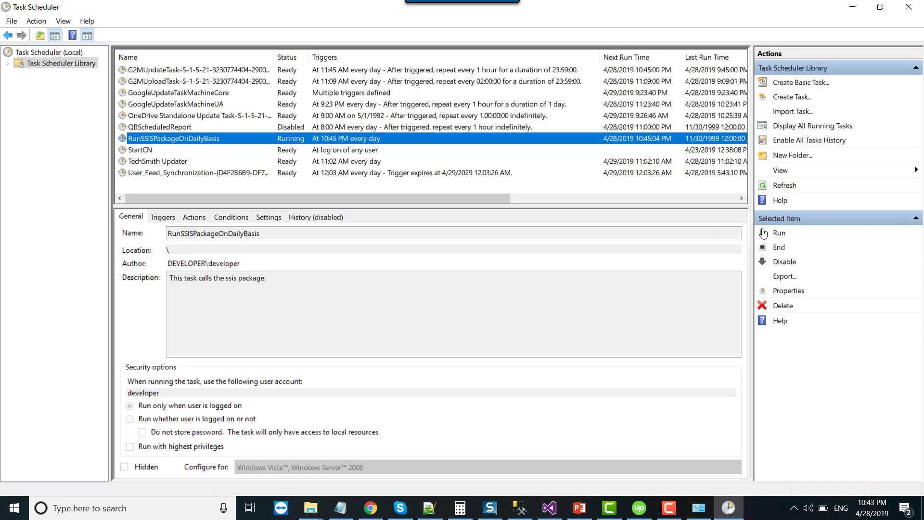
pyautogui.click(785, 186)
pyautogui.moveTo(465, 198); pyautogui.dragTo(497, 198)
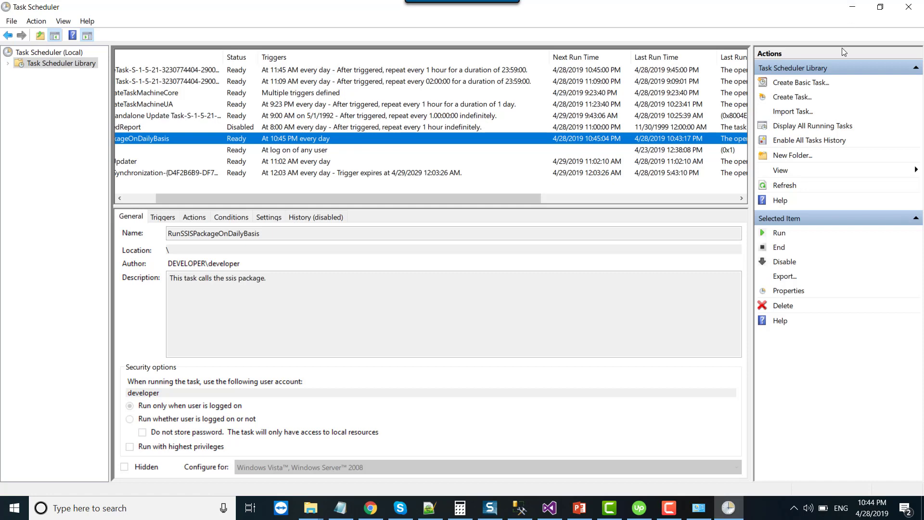
# Switch to SQL Server Management Studio, rerun the select query on TestData and look through the returned rows
pyautogui.click(852, 6)
pyautogui.click(520, 508)
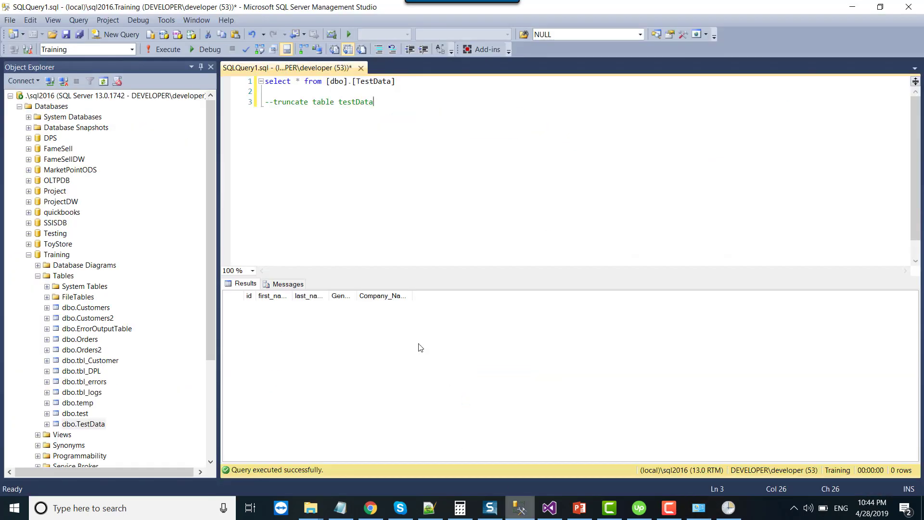
pyautogui.click(163, 50)
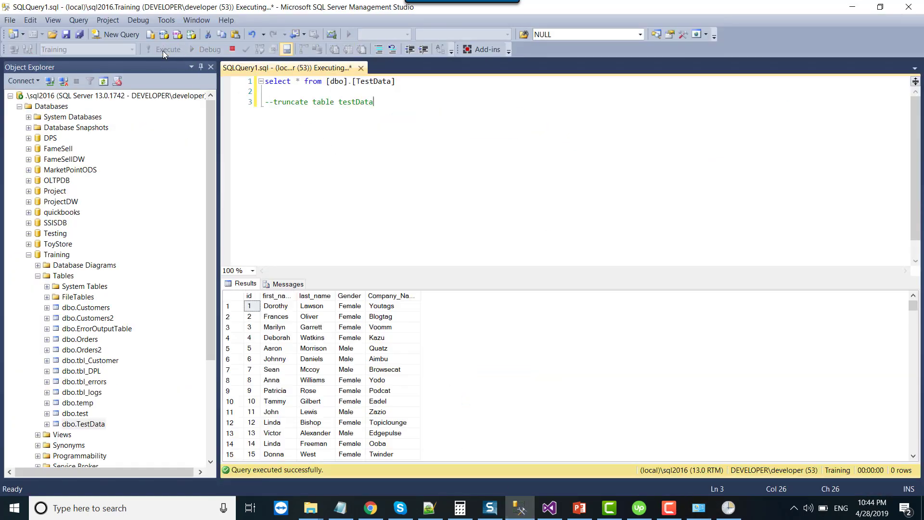
pyautogui.click(354, 390)
pyautogui.scroll(-1, 356, 395)
pyautogui.scroll(-7, 356, 394)
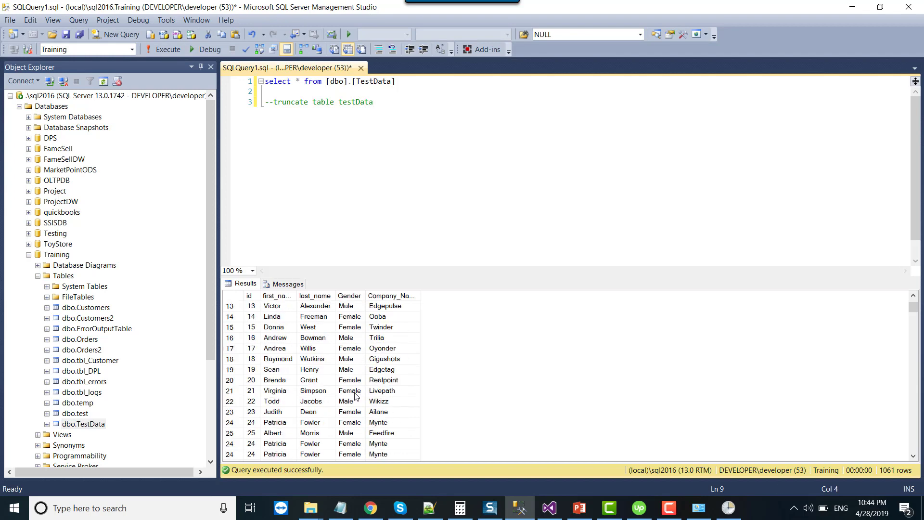